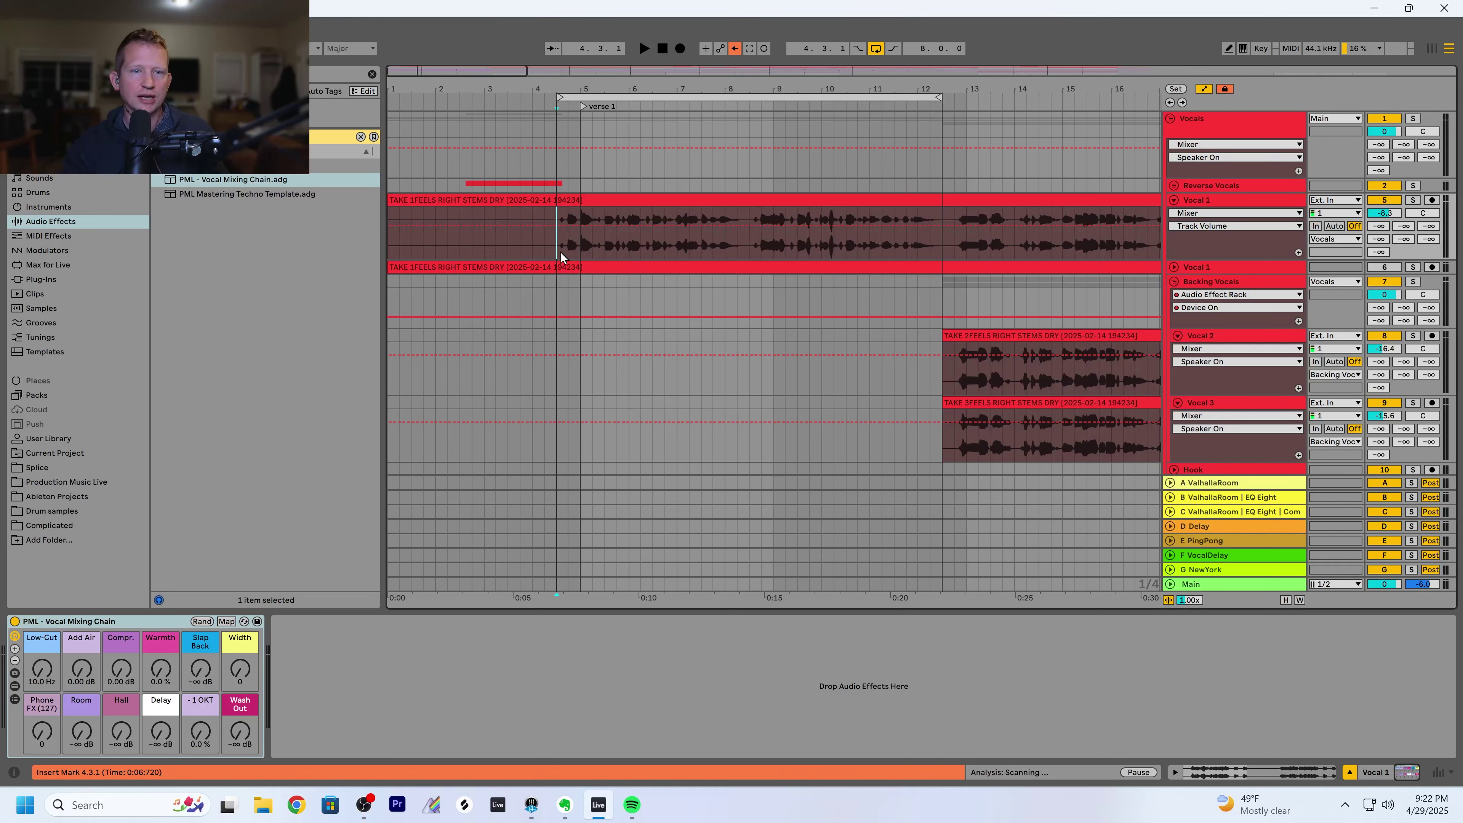
Play the Vocal 1 track through verse 1 to hear it with every mixing chain control at its starting value
key(space)
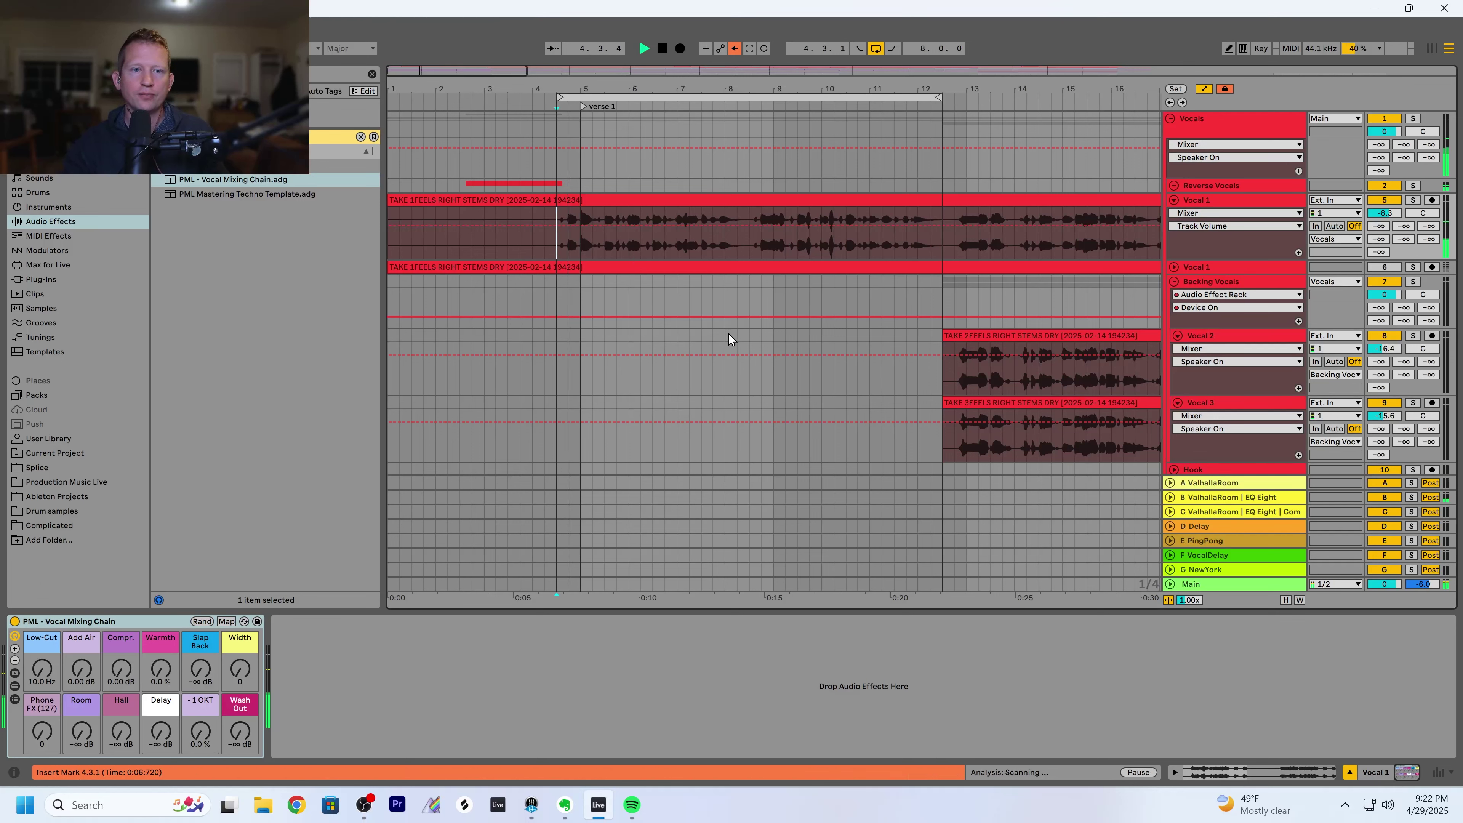
click(1221, 255)
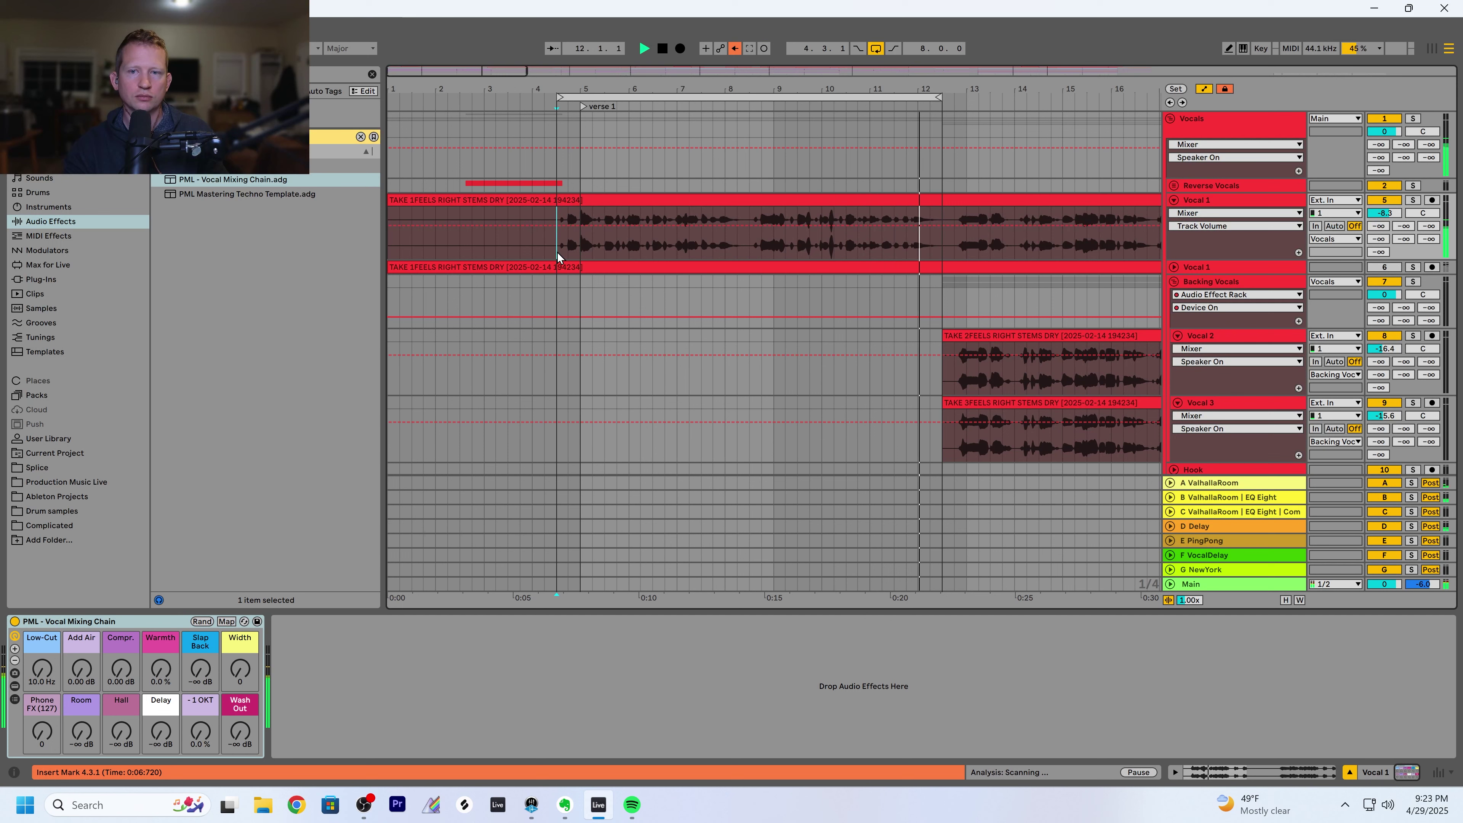
key(space)
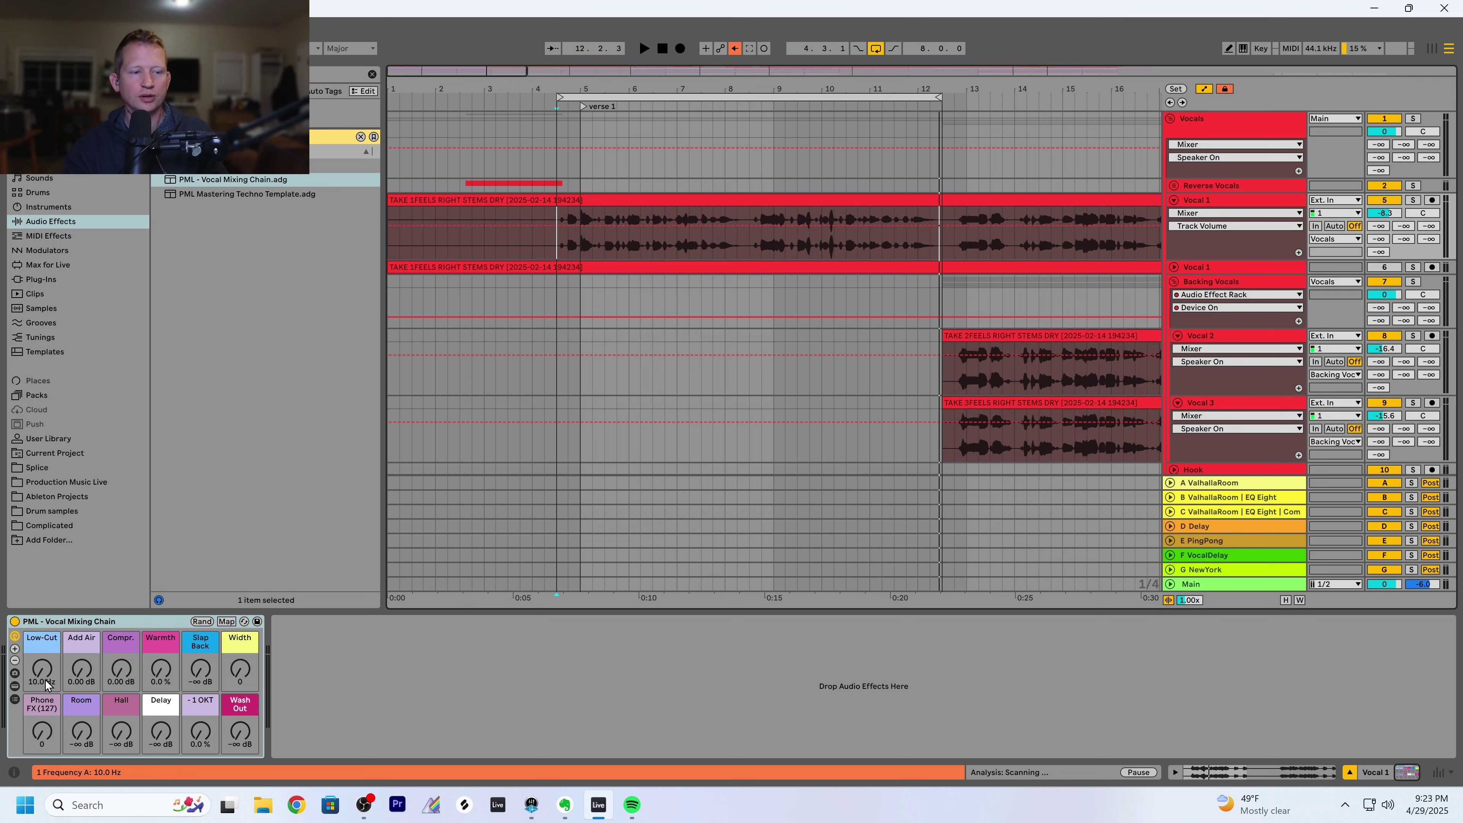
Set the vocal chain's Low-Cut to 156 Hz and Add Air to 7.62 dB while auditioning verse 1
drag(43, 683, 43, 650)
key(space)
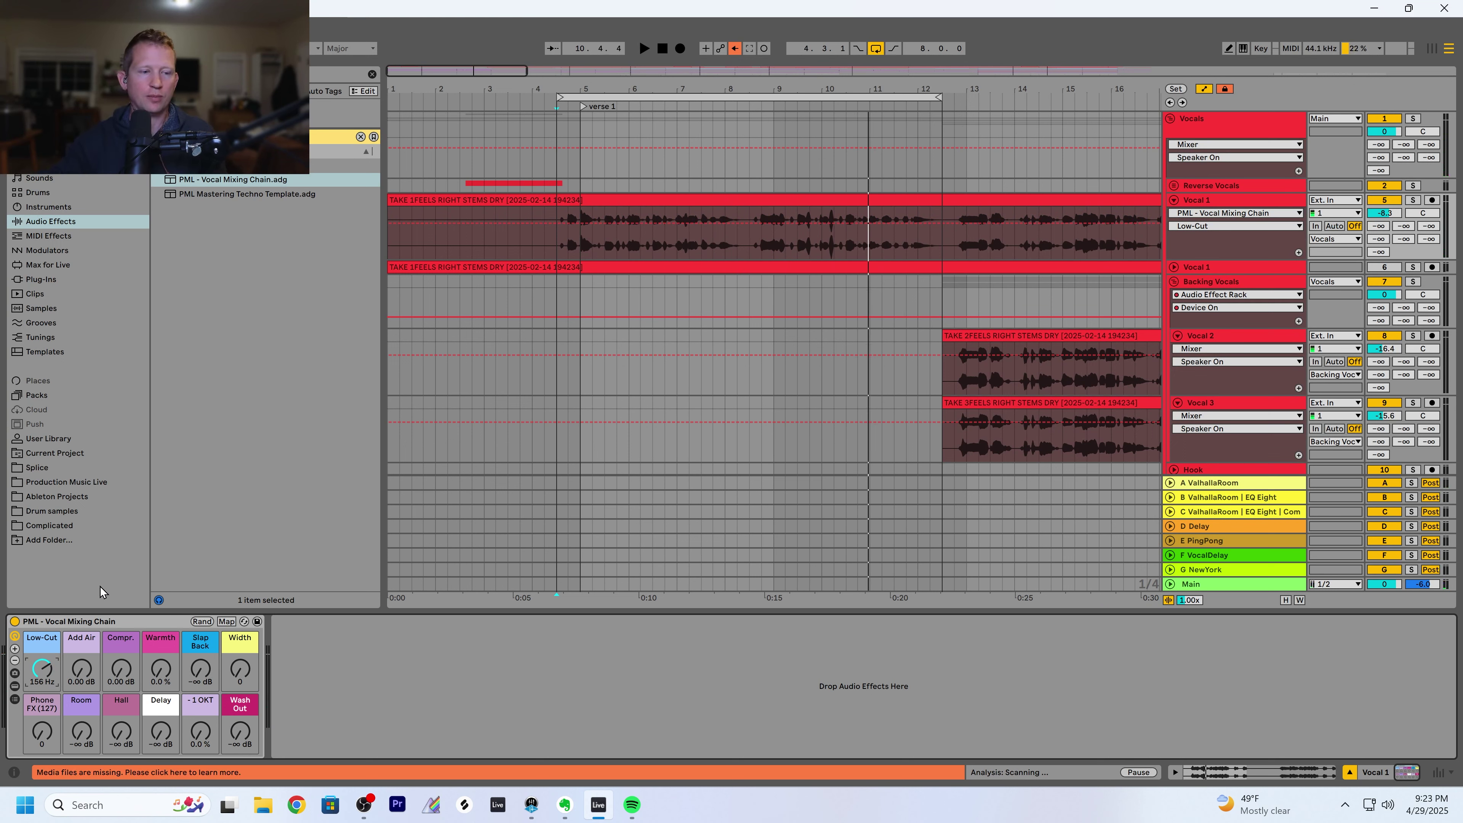
key(space)
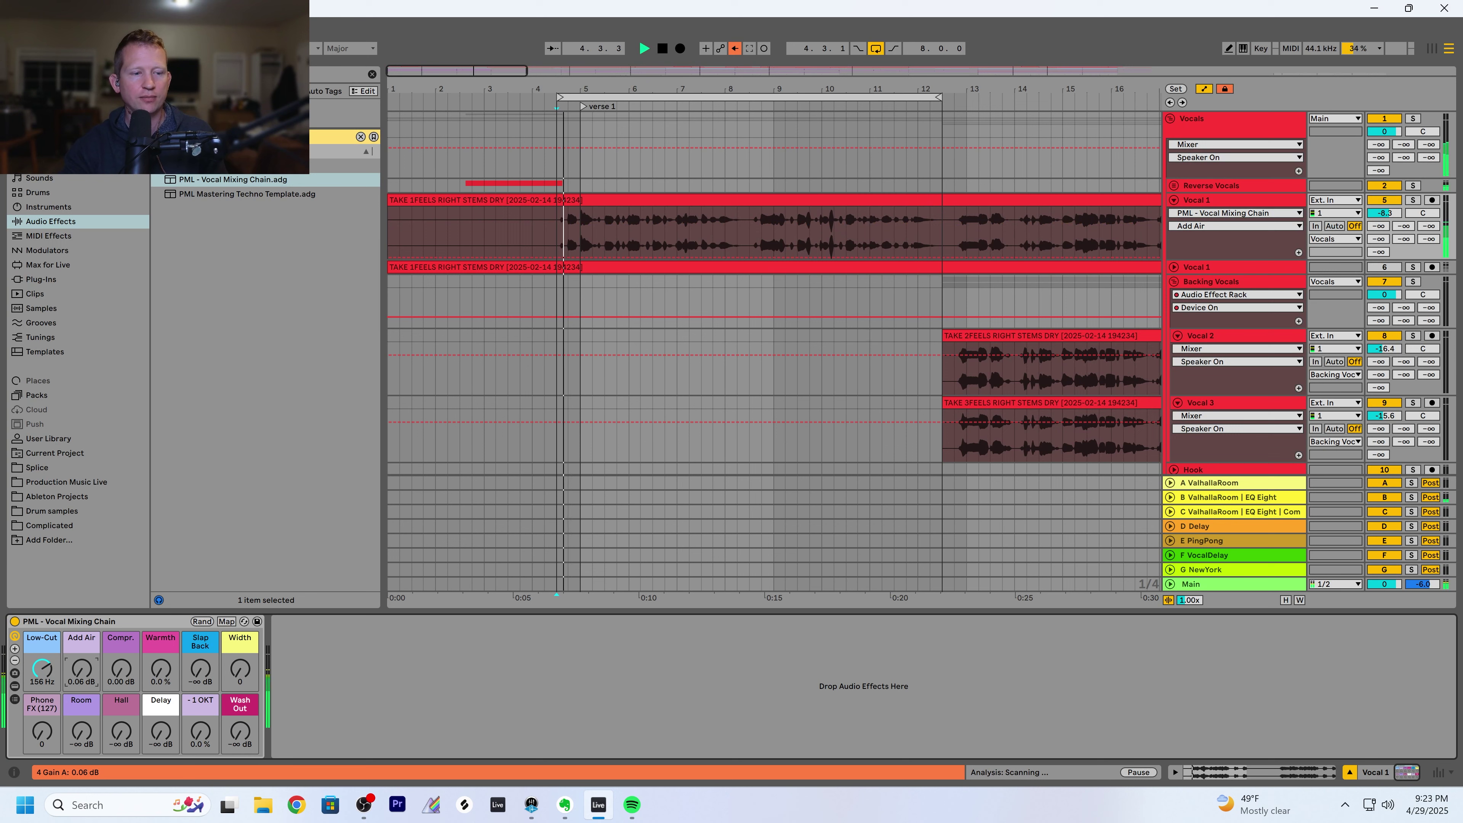
mouse_move(81, 681)
mouse_down()
mouse_move(82, 640)
mouse_move(84, 685)
mouse_up()
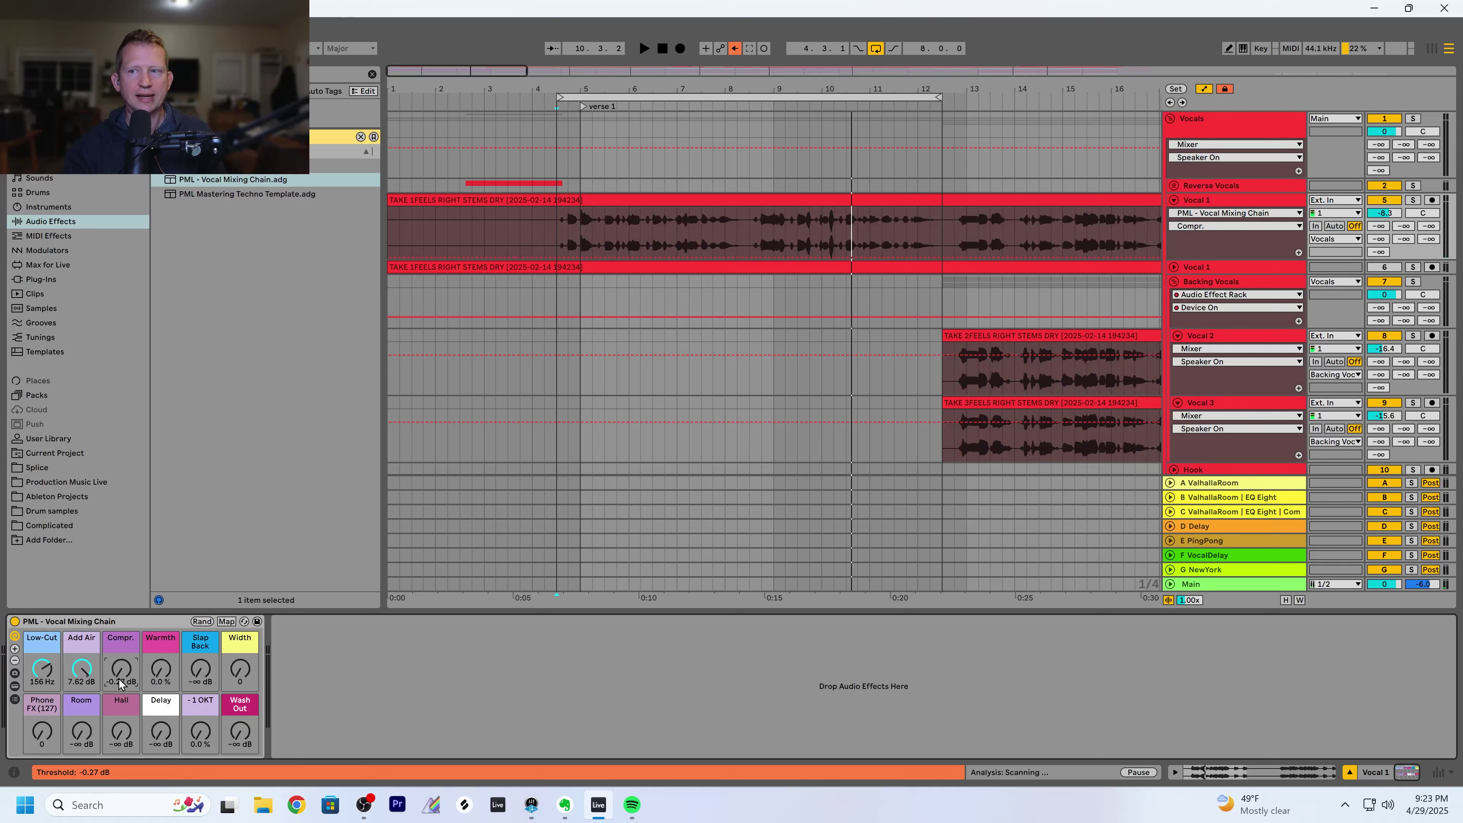
key(space)
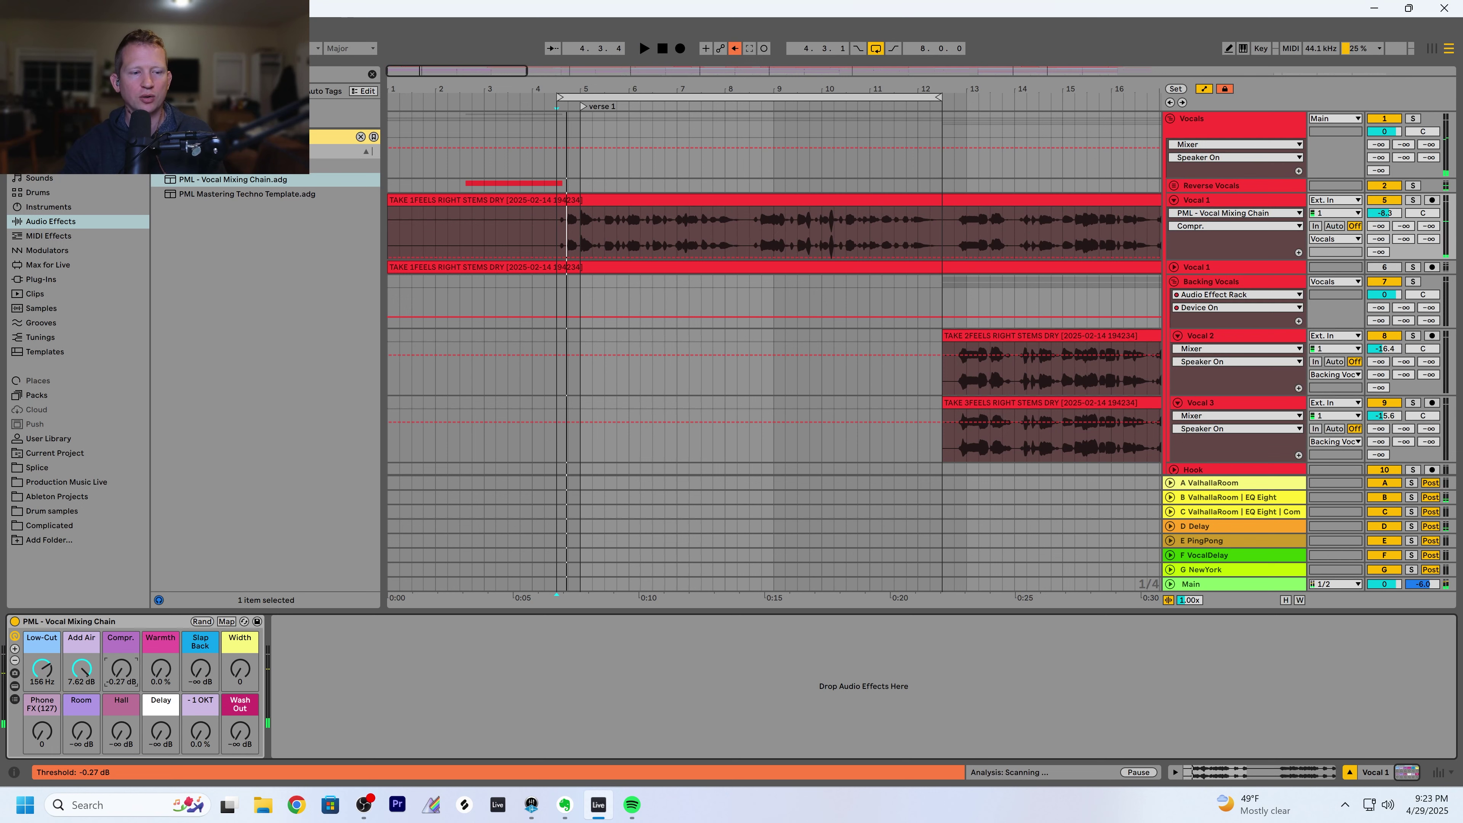
Set the chain's Compr. threshold to -16.6 dB during playback and lower the Vocal 1 track volume to -9.5 dB
key(space)
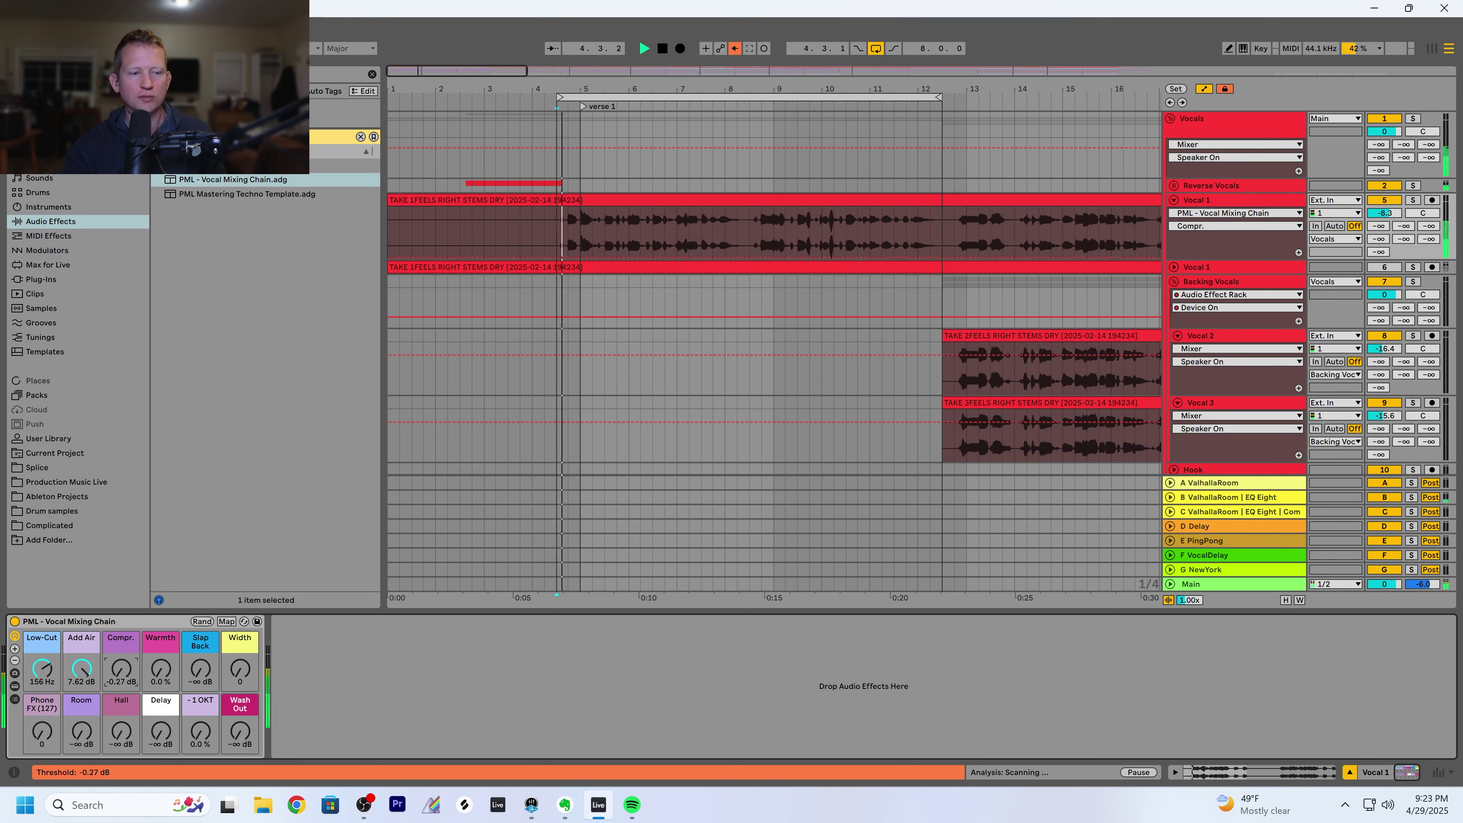
mouse_move(121, 669)
mouse_down()
mouse_move(121, 705)
mouse_move(121, 683)
mouse_up()
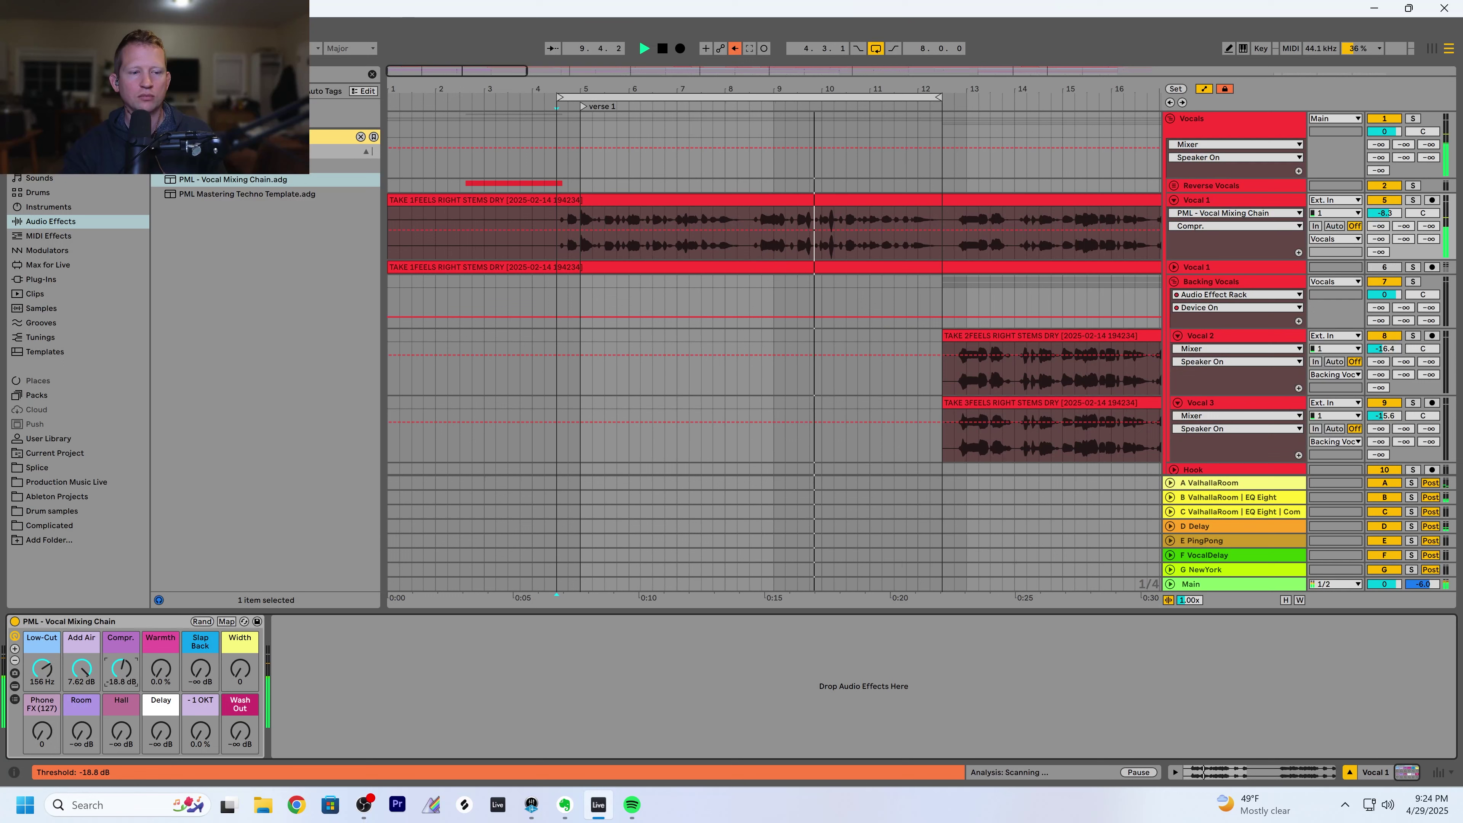
drag(1374, 218, 1338, 242)
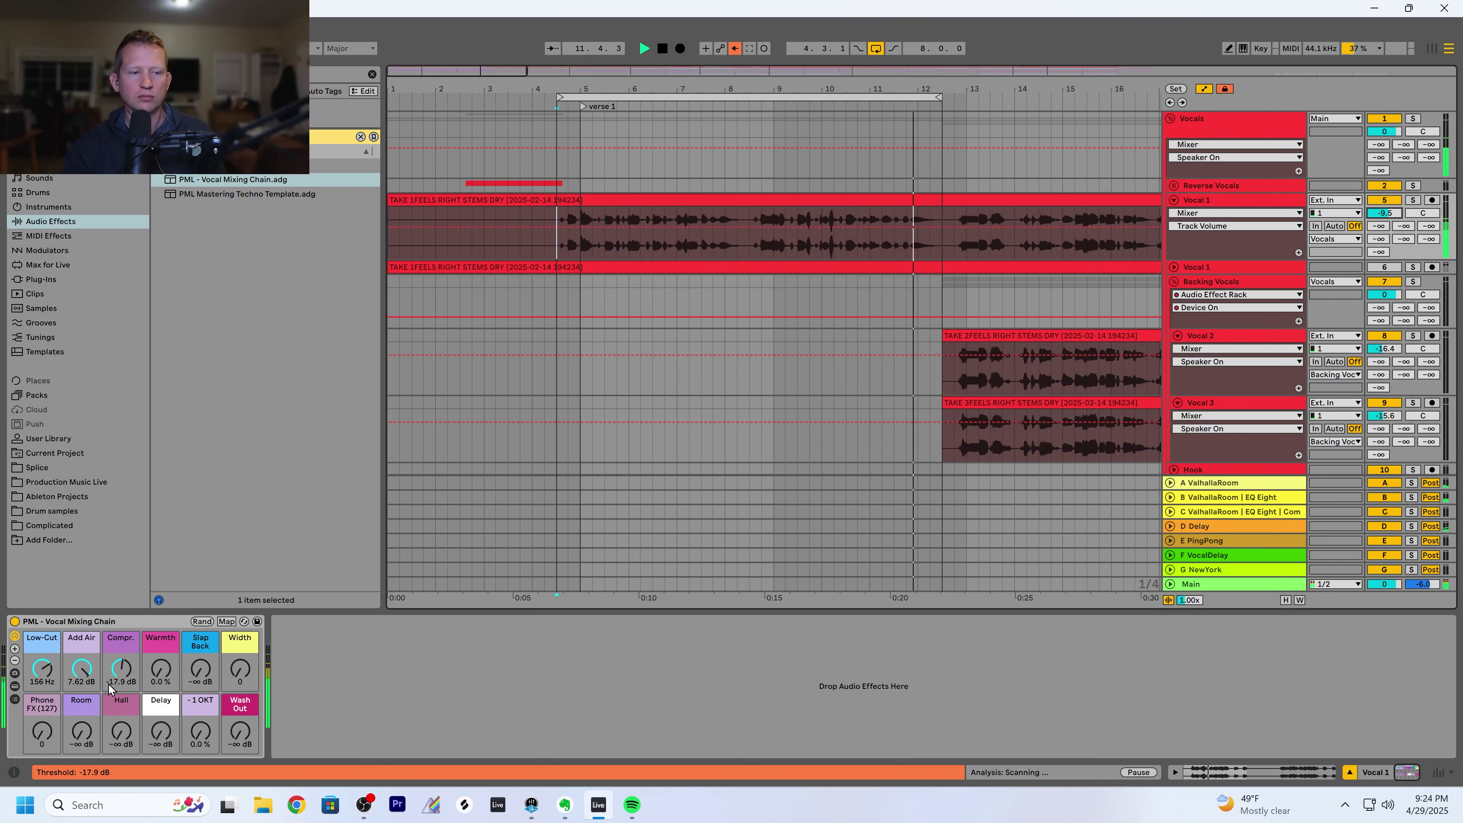
drag(121, 670, 121, 668)
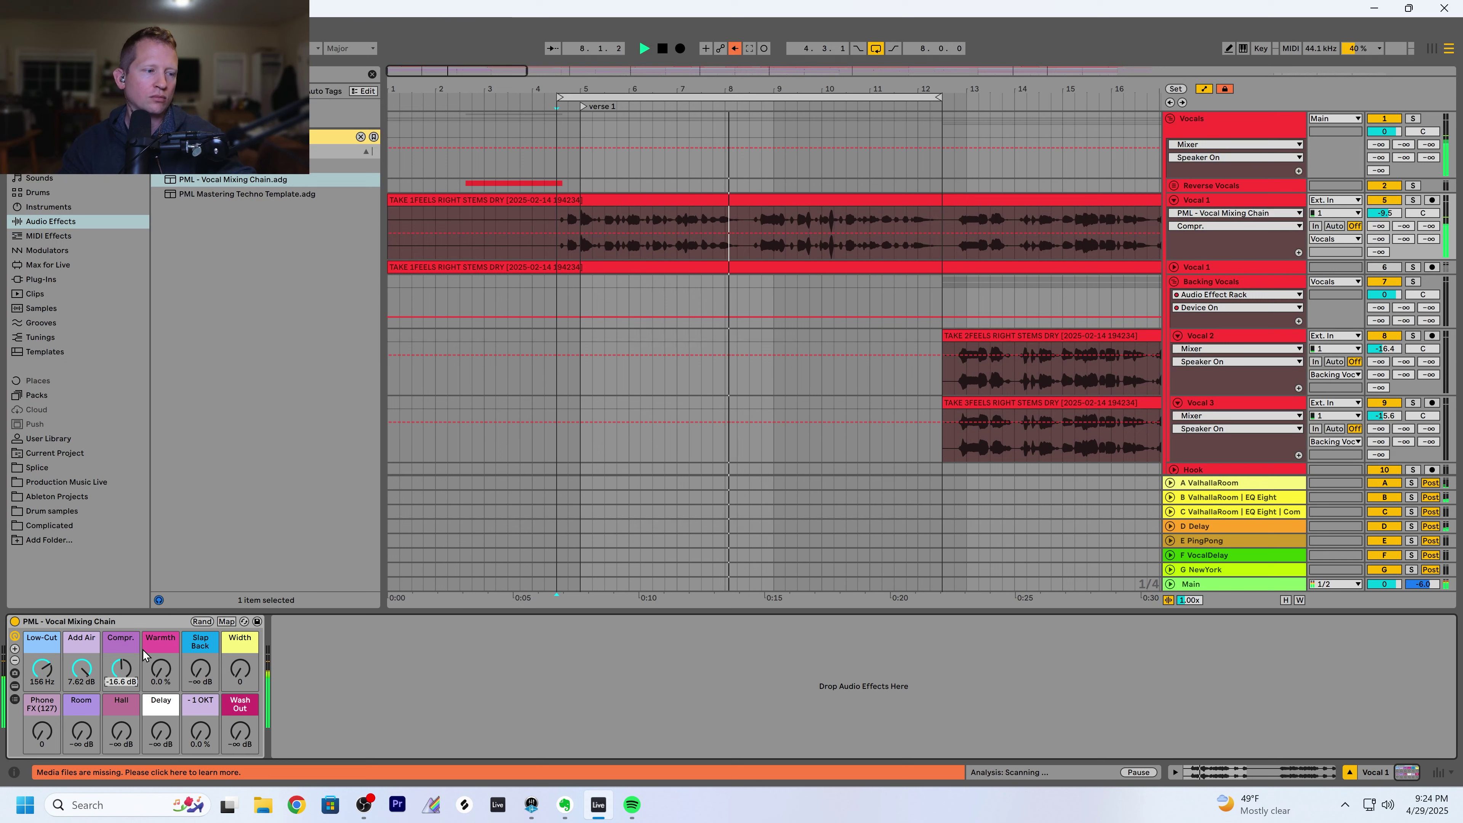
drag(133, 675, 134, 678)
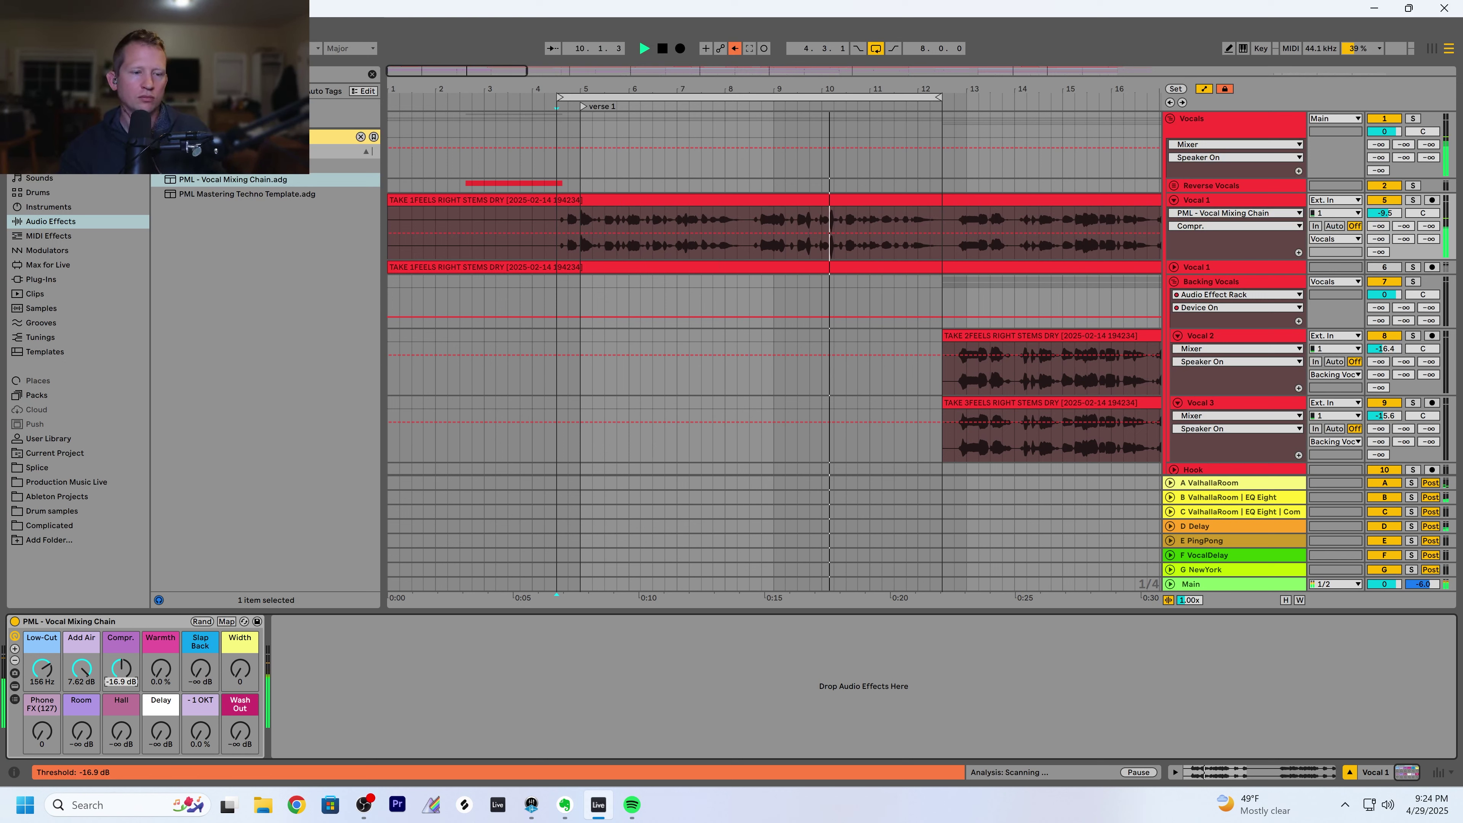
drag(121, 669, 120, 667)
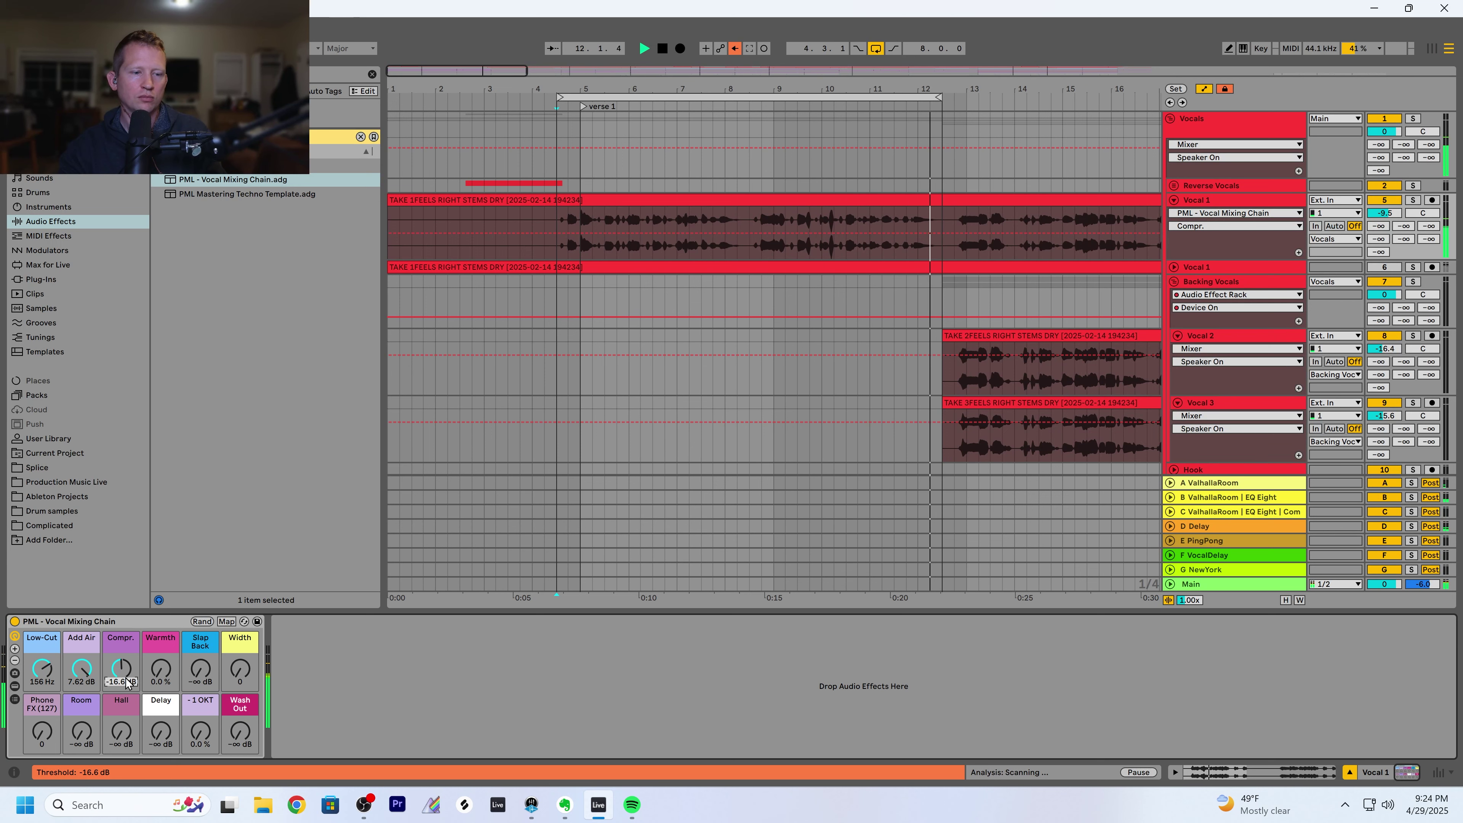
key(space)
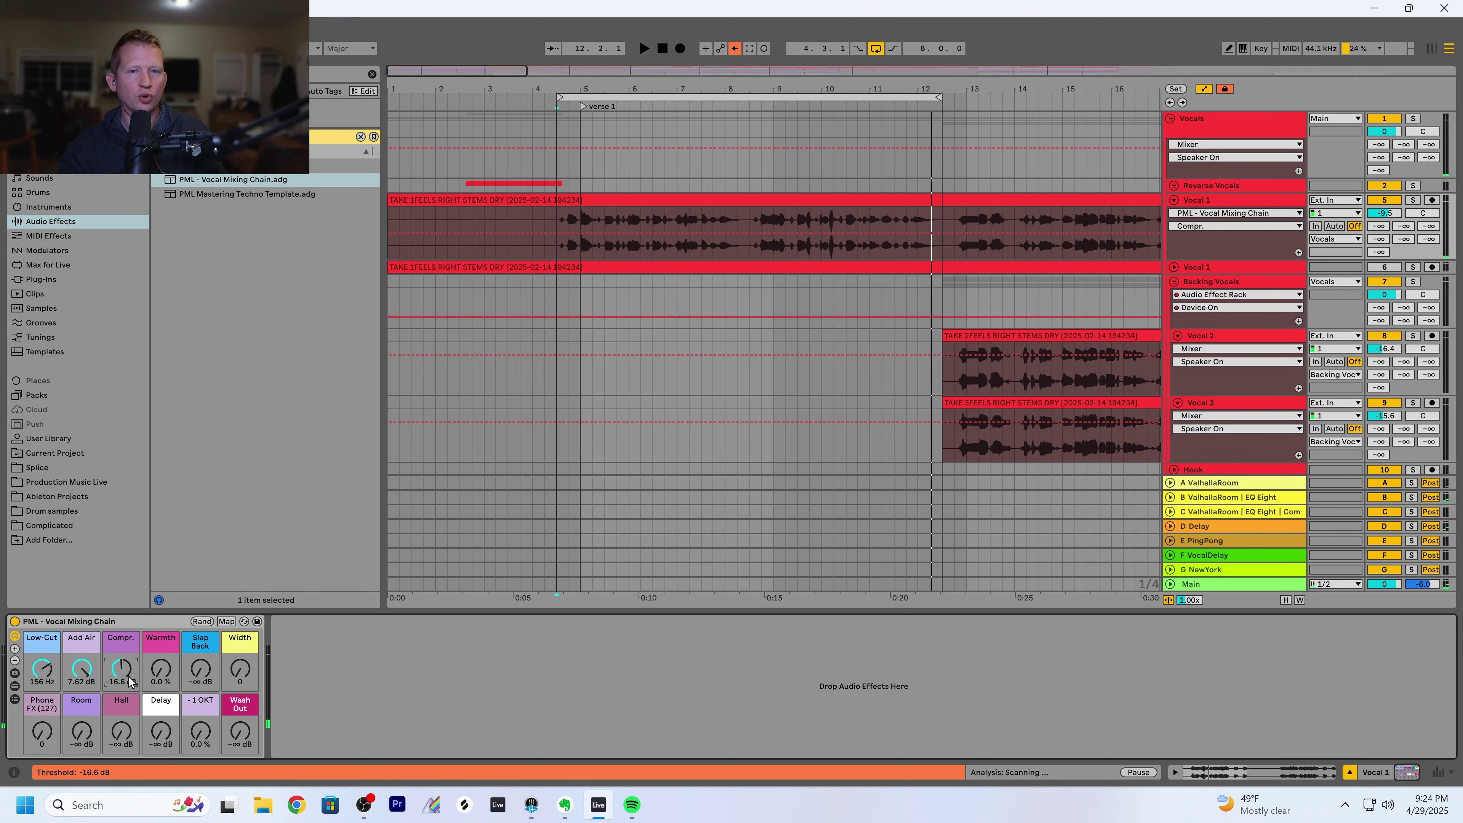
Replay the vocal from bar 5 and lower the Compr. threshold to -20.3 dB
drag(471, 72, 477, 70)
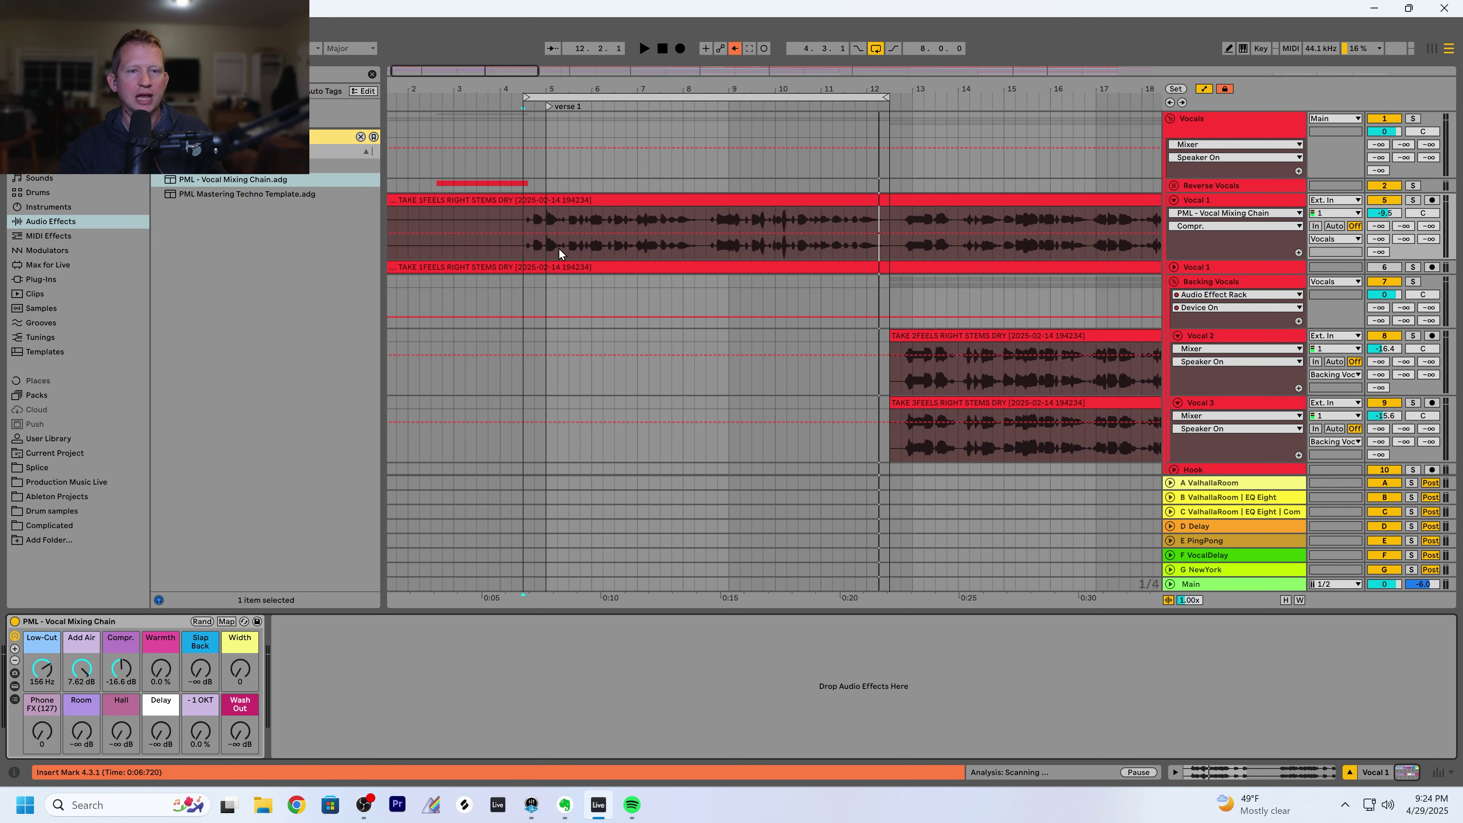
click(545, 255)
key(space)
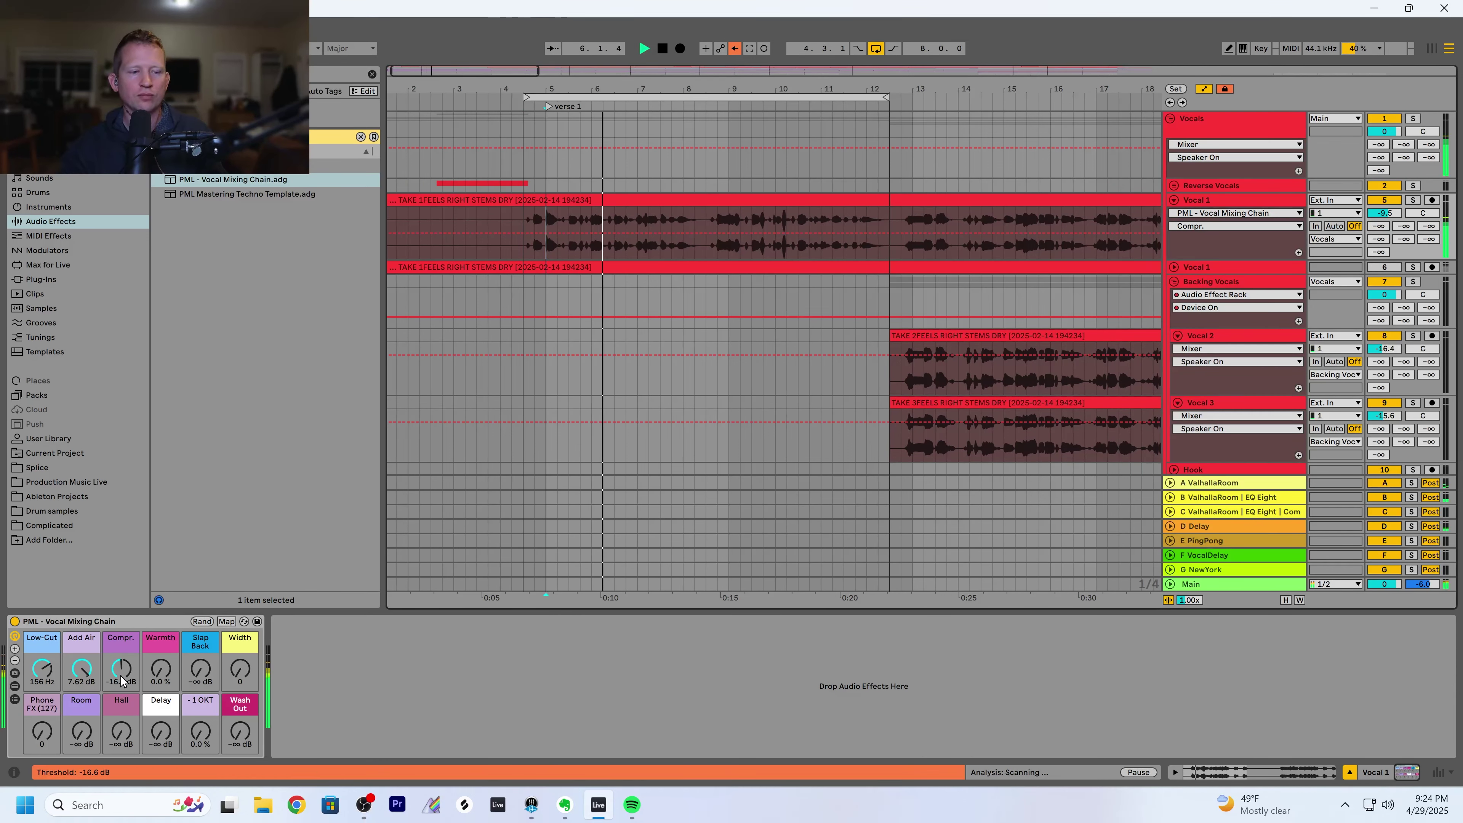
mouse_move(120, 677)
mouse_down()
mouse_move(121, 640)
mouse_move(120, 692)
mouse_move(121, 674)
mouse_up()
key(space)
key(space)
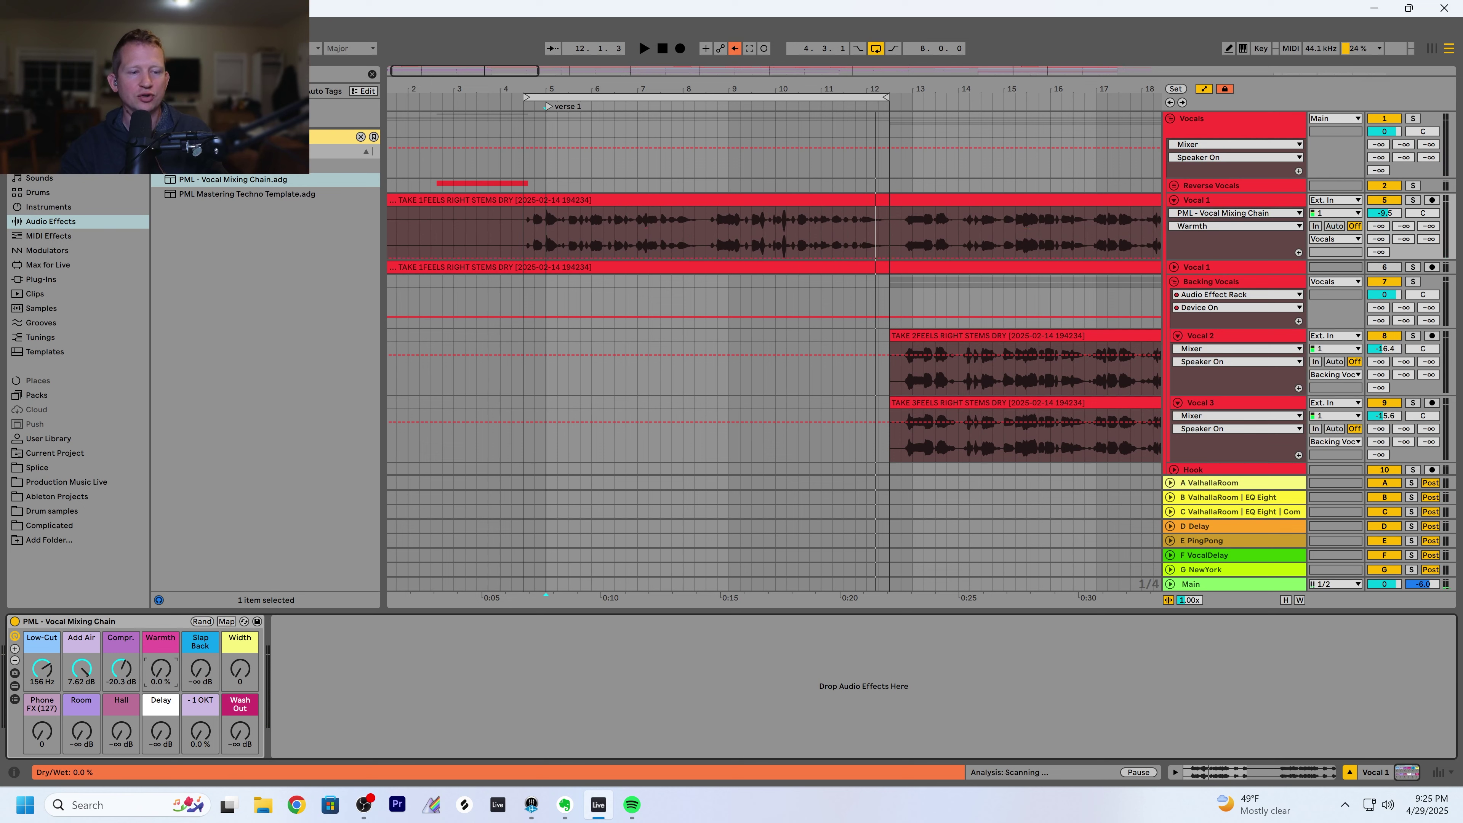
Set Warmth to 31% and lower the Vocal 1 track volume to -14.0 dB while listening to the verse
mouse_move(161, 669)
mouse_down()
mouse_move(160, 625)
mouse_move(161, 644)
mouse_up()
key(space)
drag(1384, 214, 1384, 215)
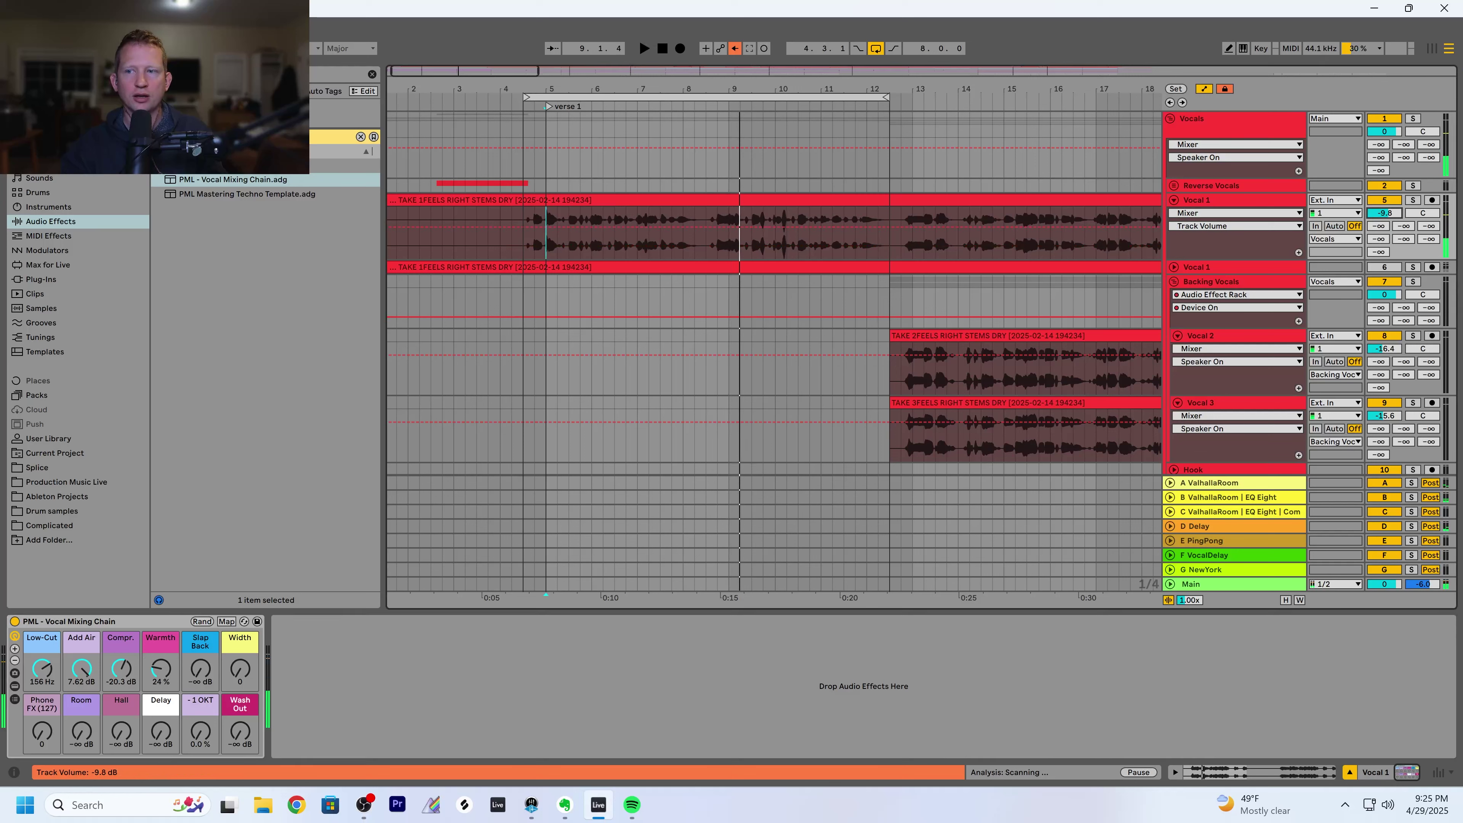
key(space)
drag(160, 669, 161, 633)
drag(160, 669, 161, 682)
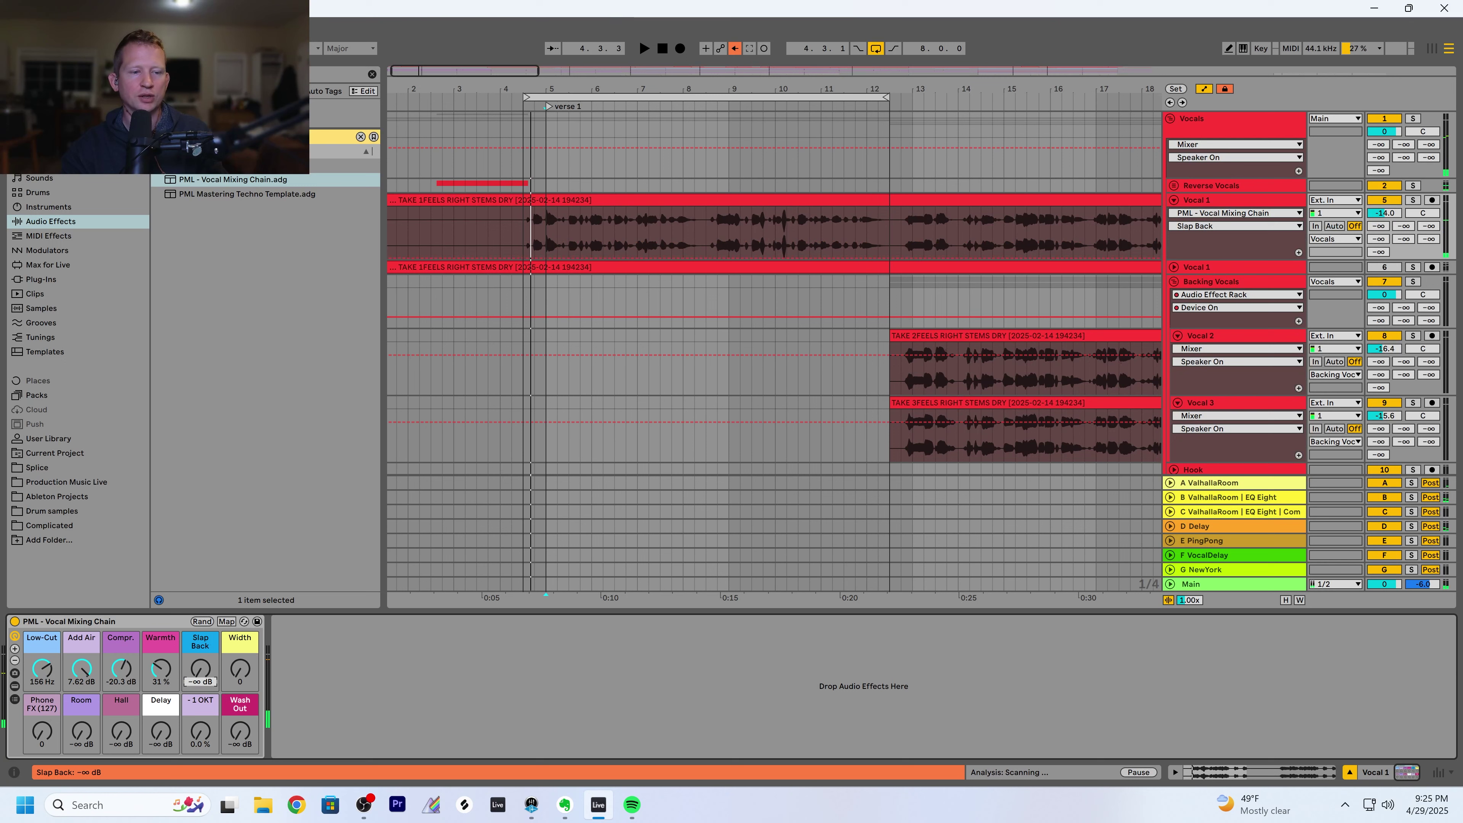
Set Slap Back to -16.596 dB and Width to 23 on the vocal chain
drag(200, 669, 200, 669)
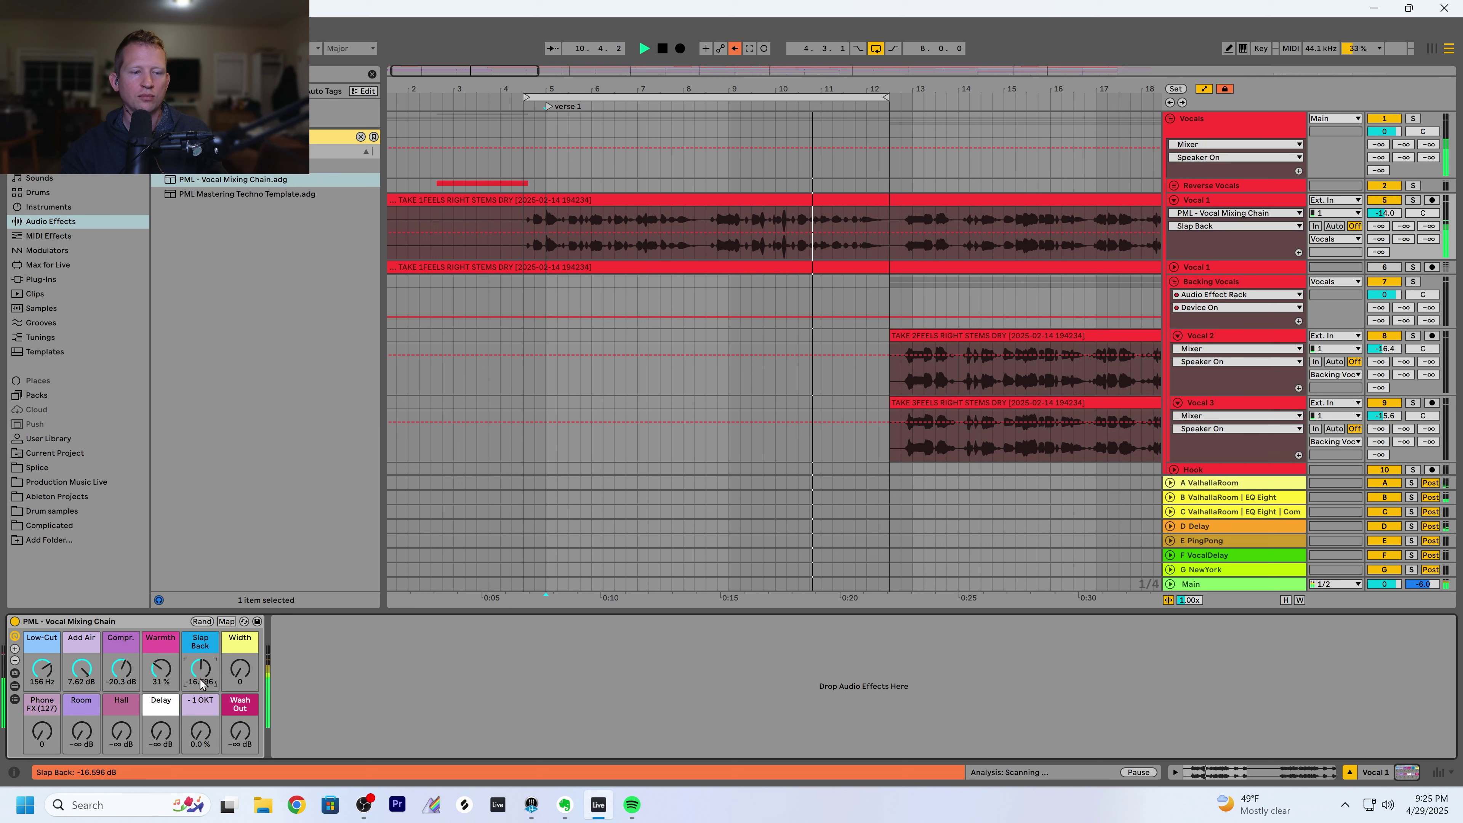
mouse_move(240, 668)
mouse_down()
mouse_move(240, 600)
mouse_move(240, 671)
mouse_up()
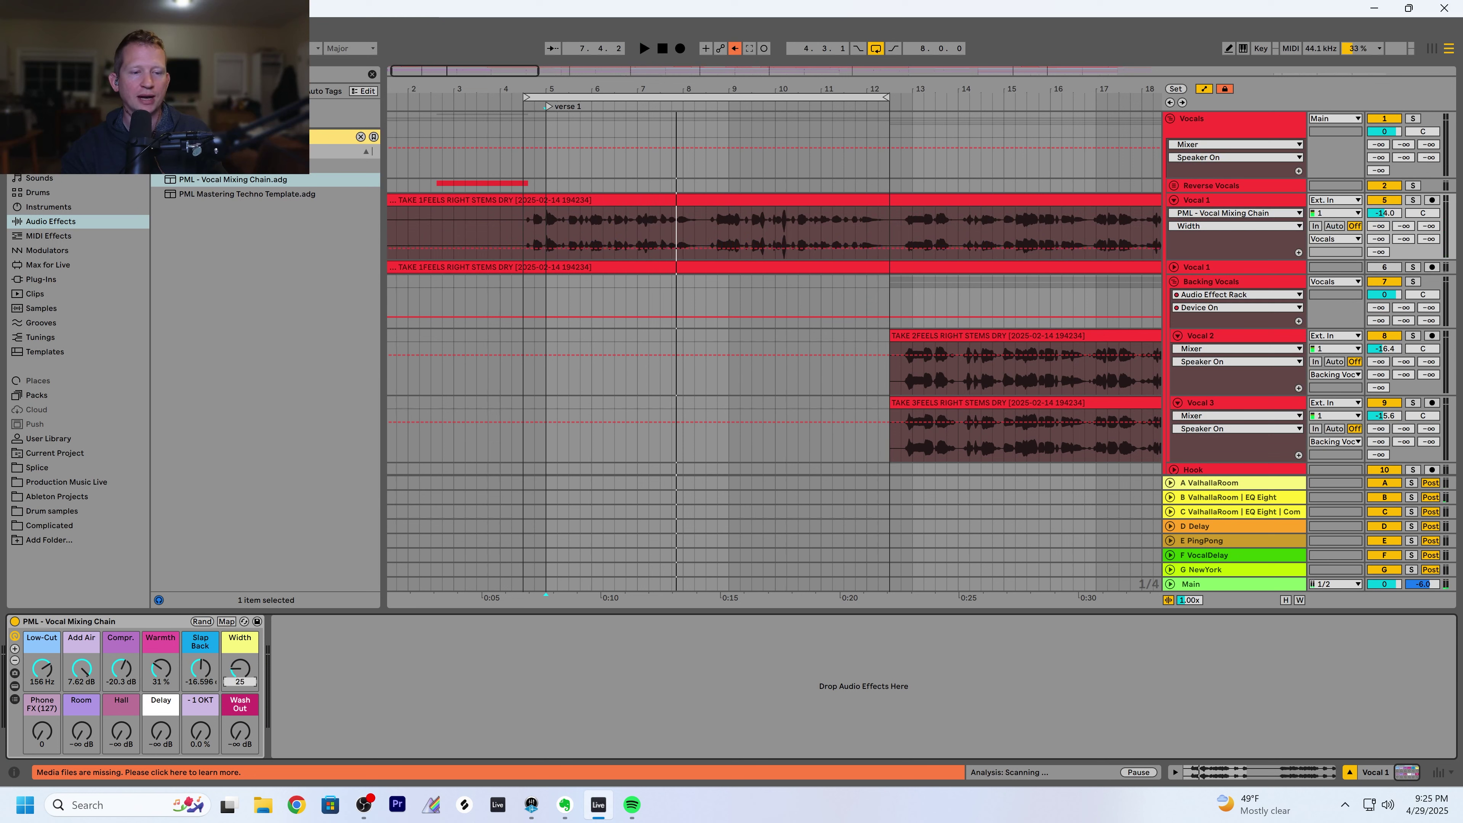
key(space)
mouse_move(240, 670)
mouse_down()
mouse_move(240, 611)
mouse_move(240, 671)
mouse_up()
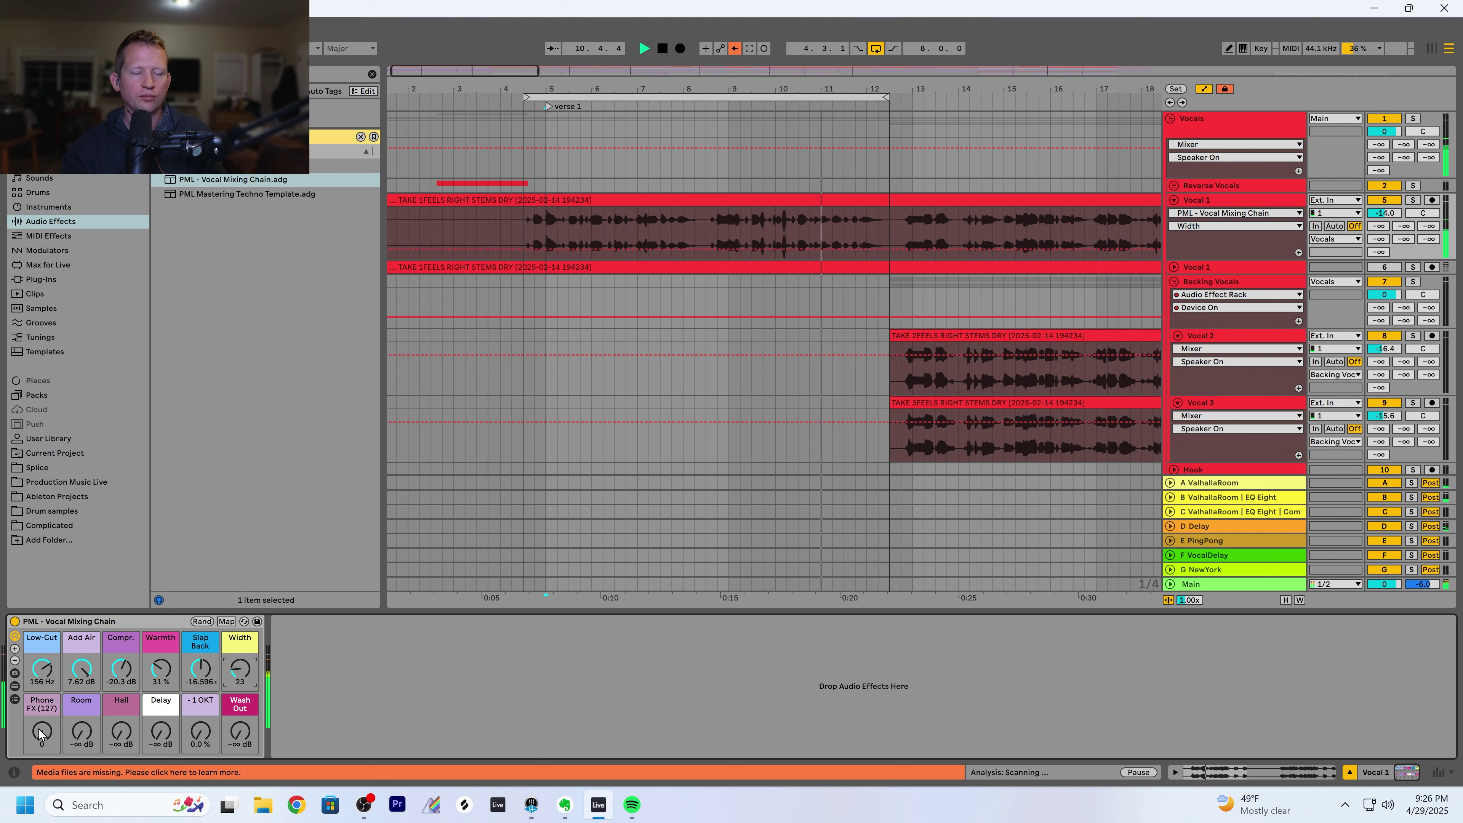
Audition Phone FX at 127, reset it to 0, and set the Room reverb to -15.793 dB
drag(42, 732, 42, 686)
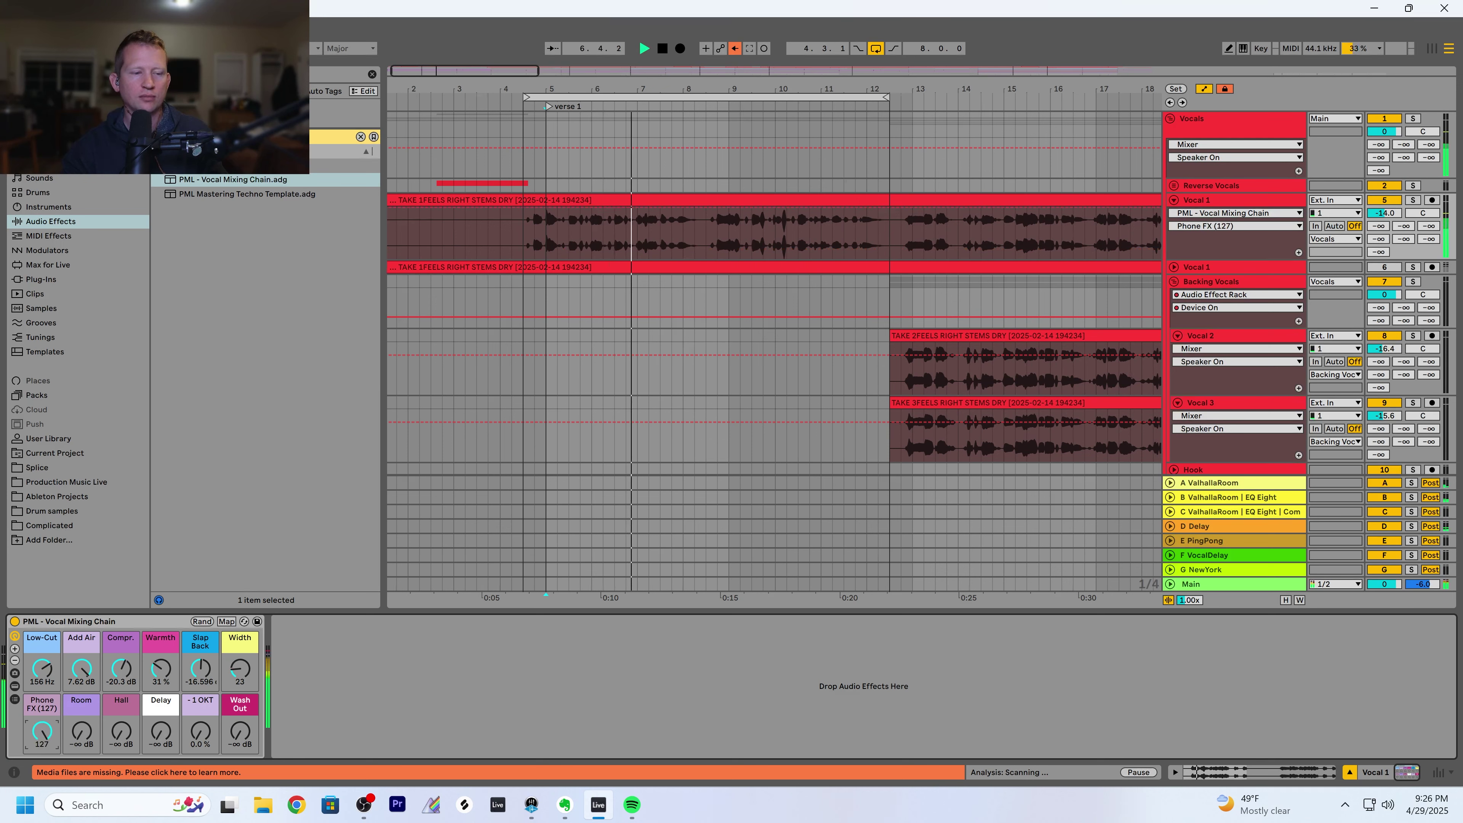
drag(42, 732, 84, 746)
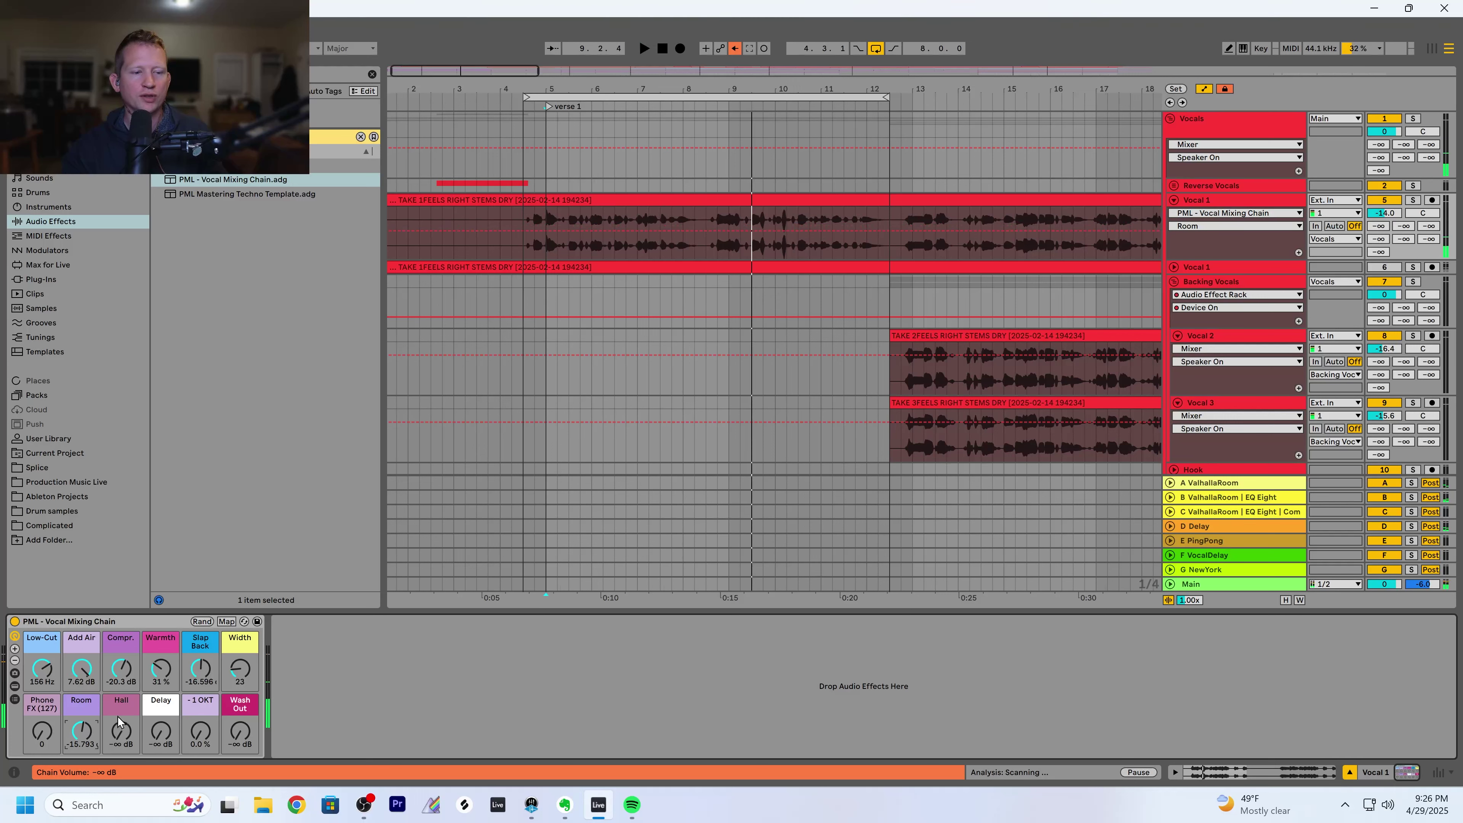
Raise the Hall reverb to -13.117 dB while the verse plays
key(space)
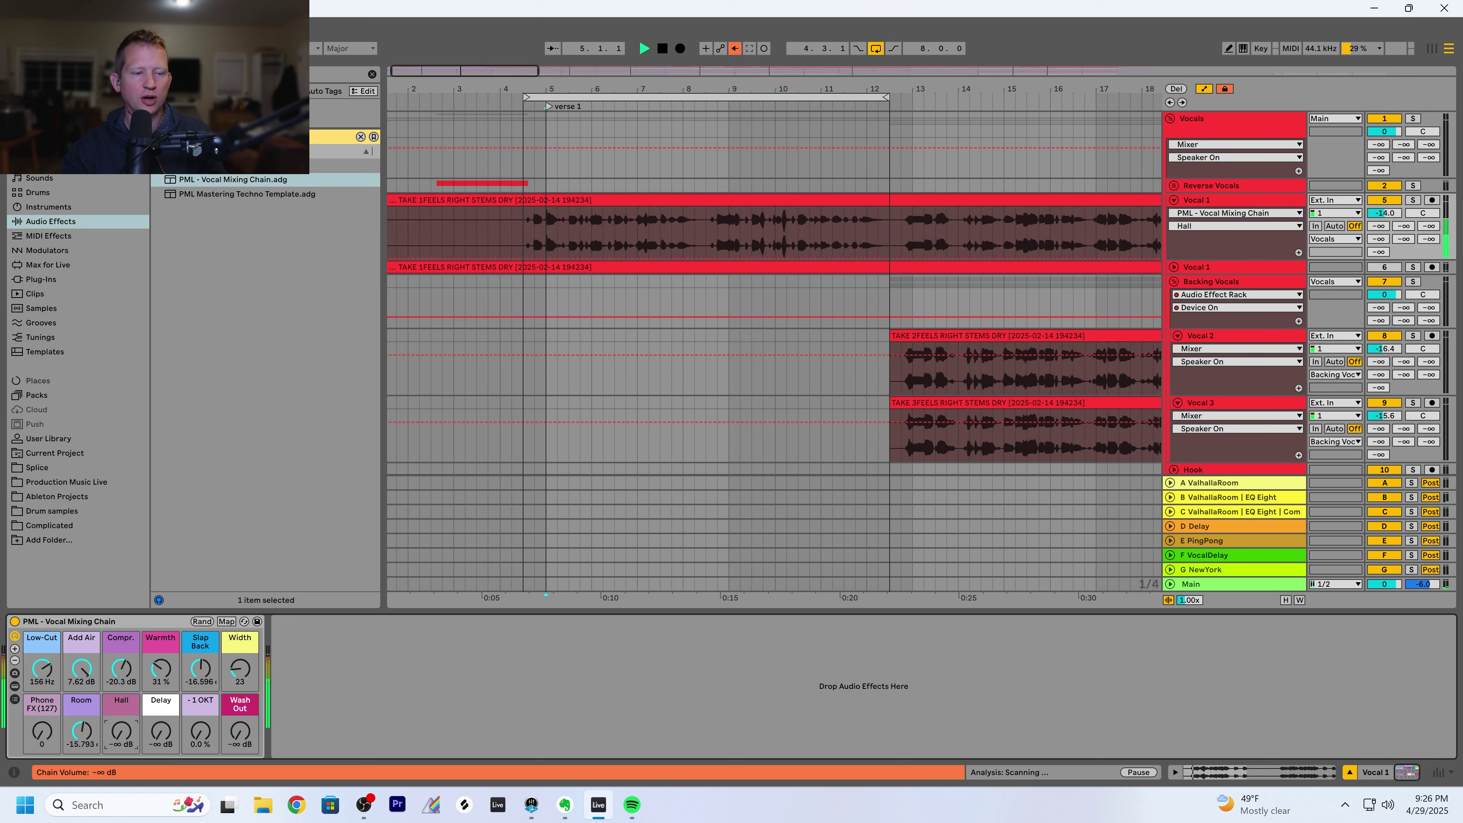
mouse_move(120, 732)
mouse_down()
mouse_move(120, 712)
mouse_move(126, 751)
mouse_up()
key(space)
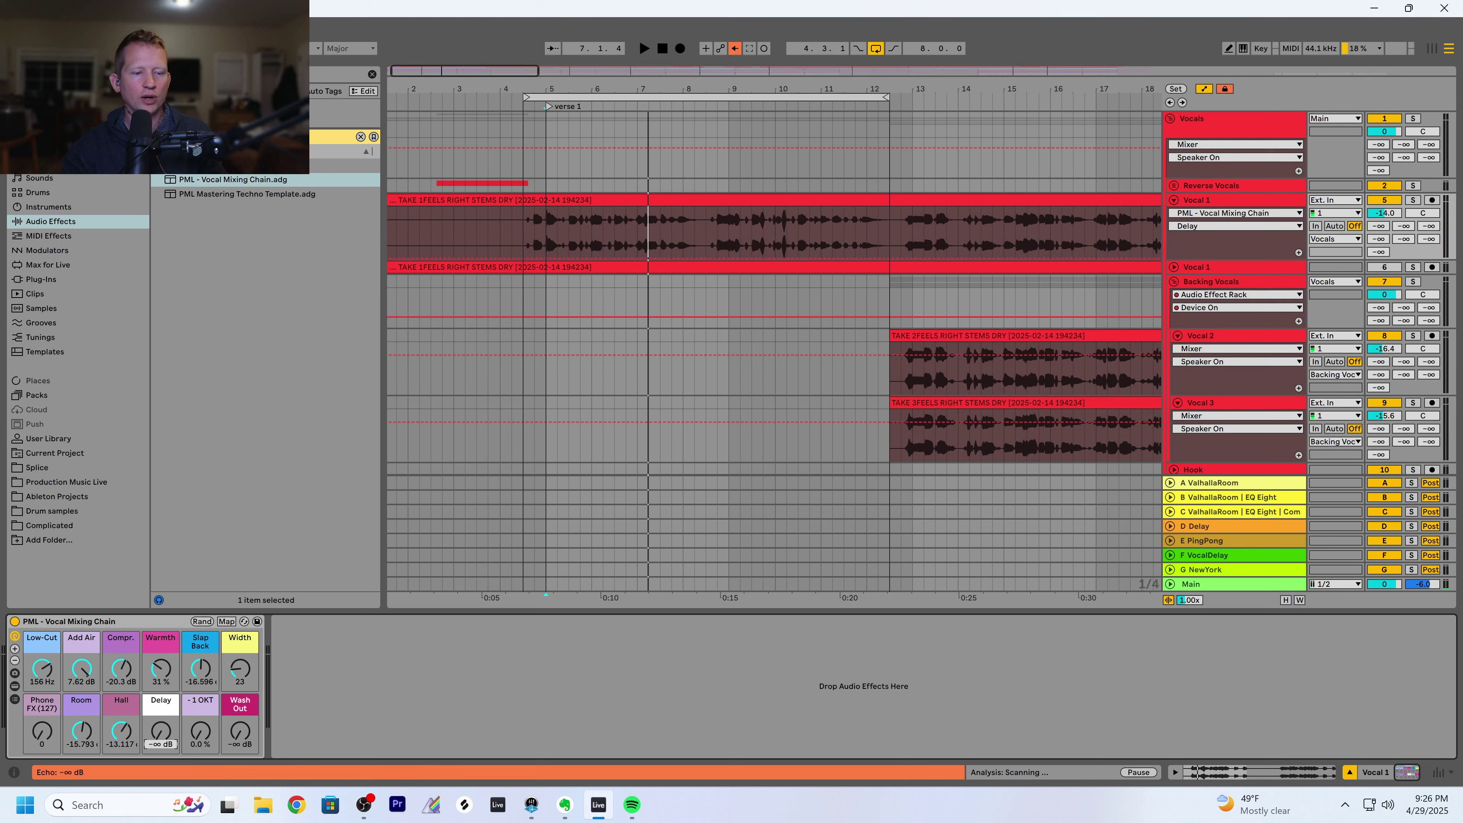
Balance the echoes and reverb by setting Delay to -14.187 dB and Hall to -14.456 dB
key(space)
drag(161, 731, 160, 700)
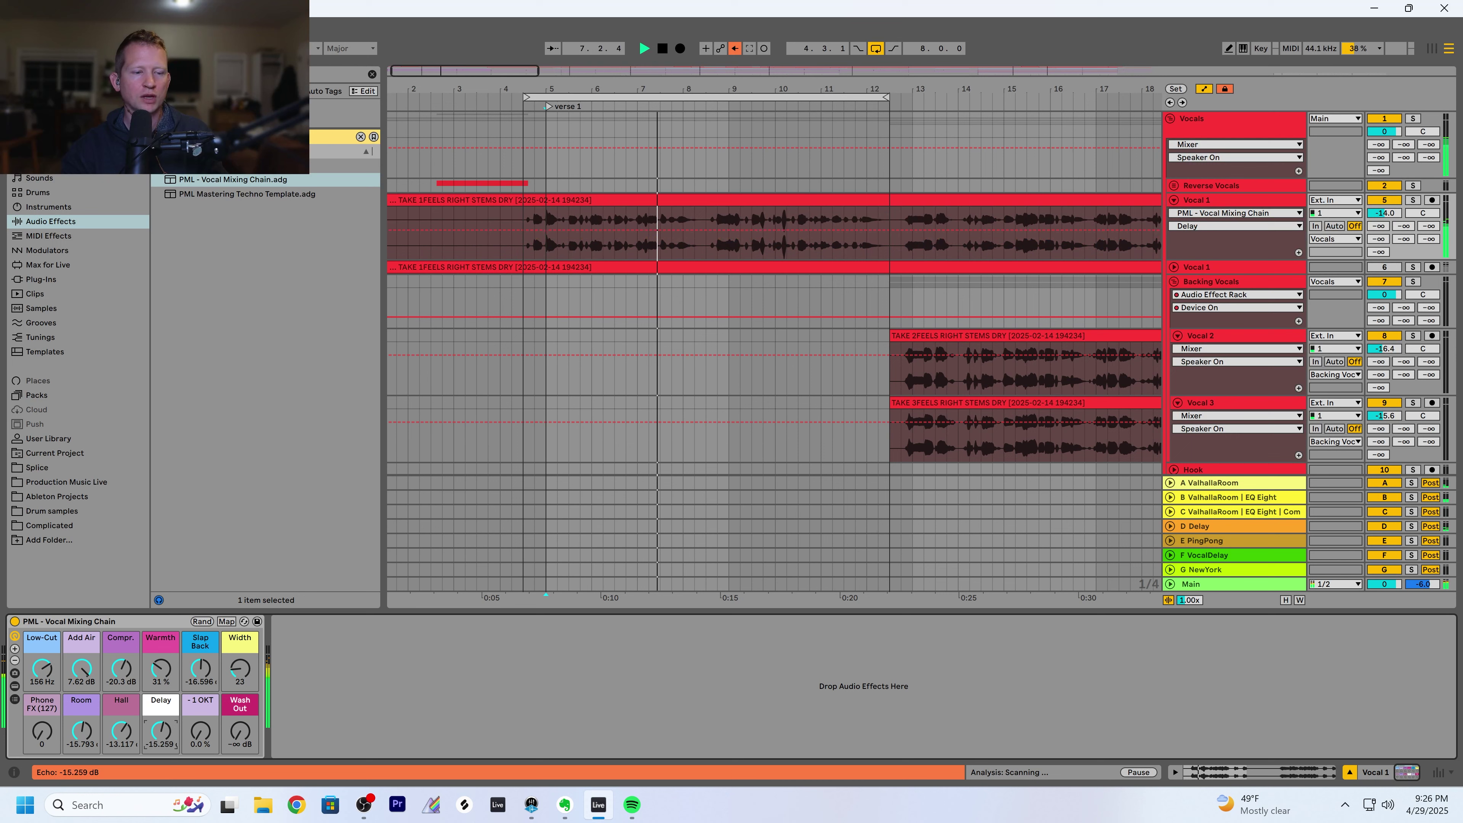
drag(160, 744, 161, 739)
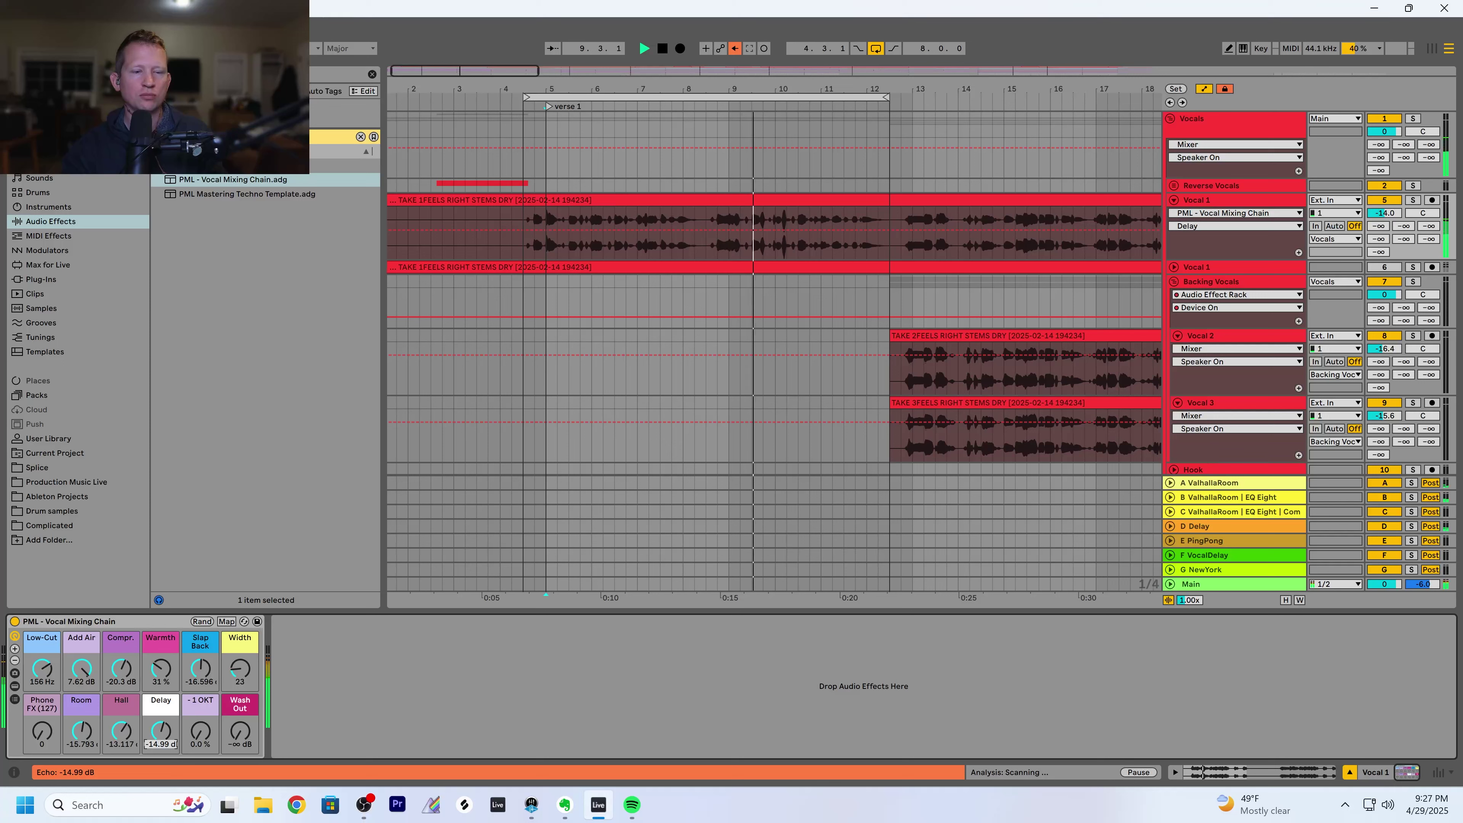
click(129, 739)
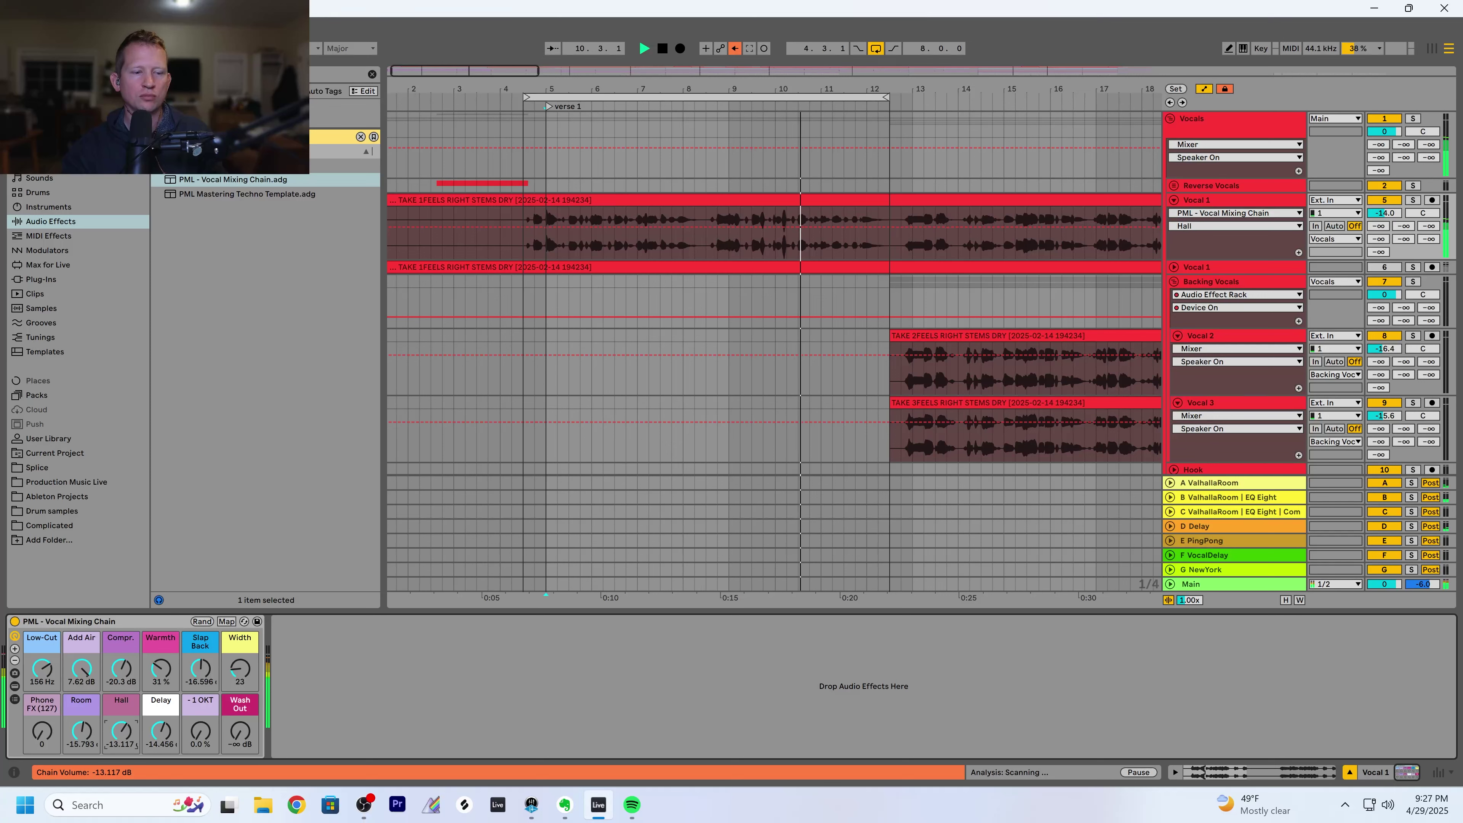
drag(121, 740, 155, 747)
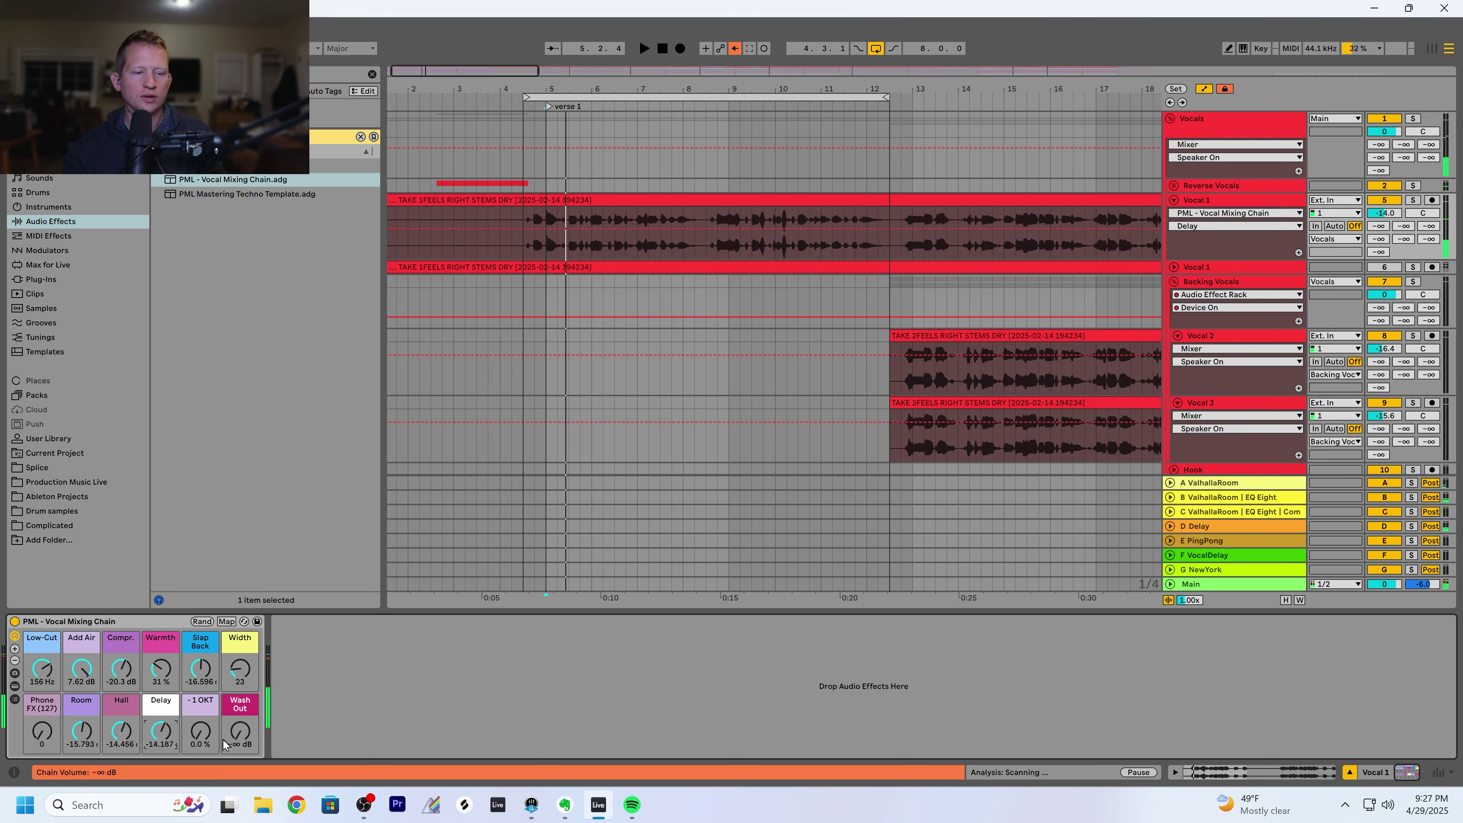
Set Wash Out to -26.422 dB, and audition the -1 OKT effect before returning it to 0.0%
mouse_move(244, 748)
mouse_down()
mouse_move(244, 712)
mouse_move(243, 743)
mouse_up()
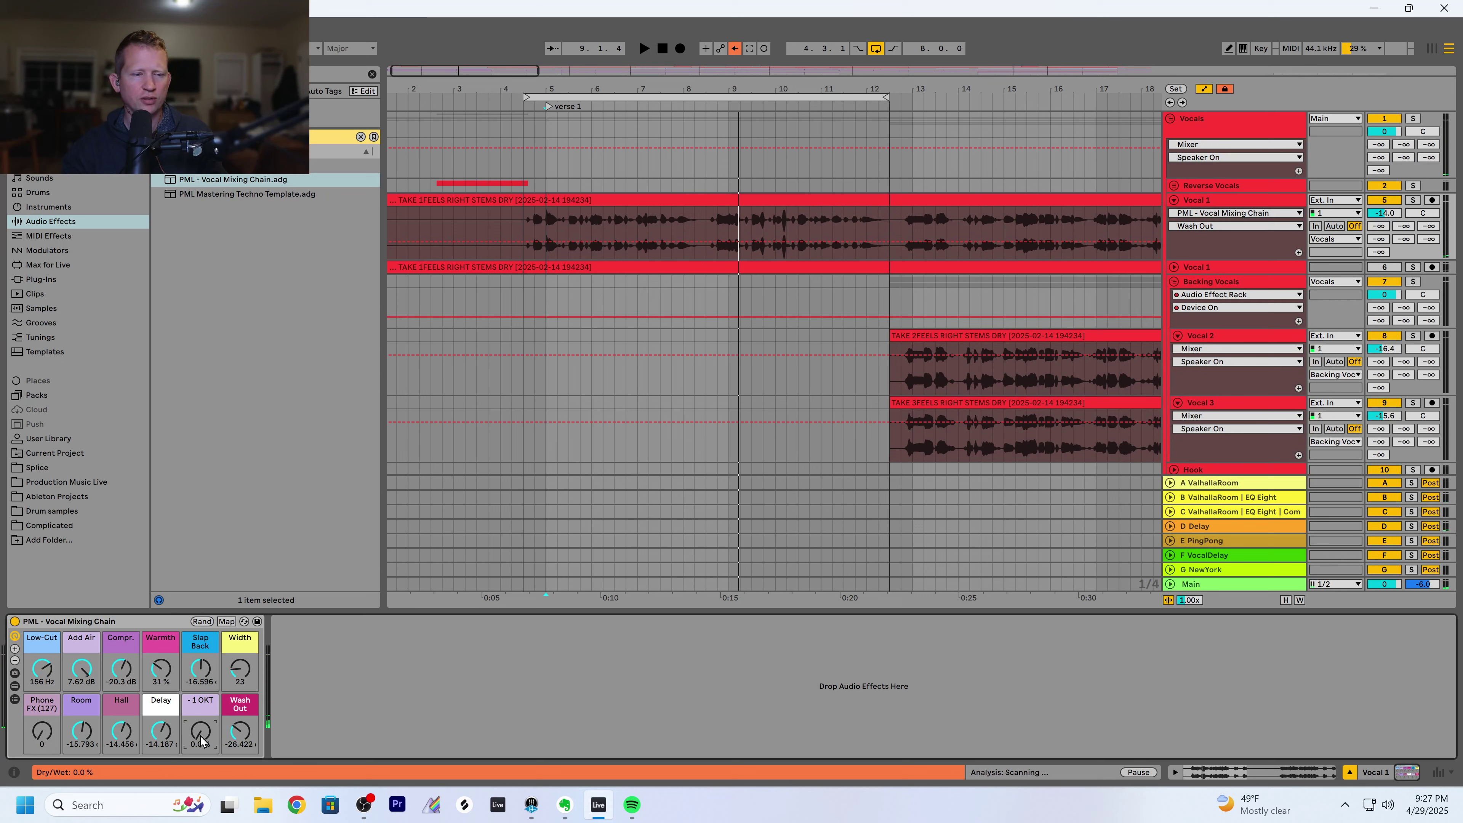
key(space)
mouse_move(203, 744)
mouse_down()
mouse_move(203, 700)
mouse_move(199, 739)
mouse_up()
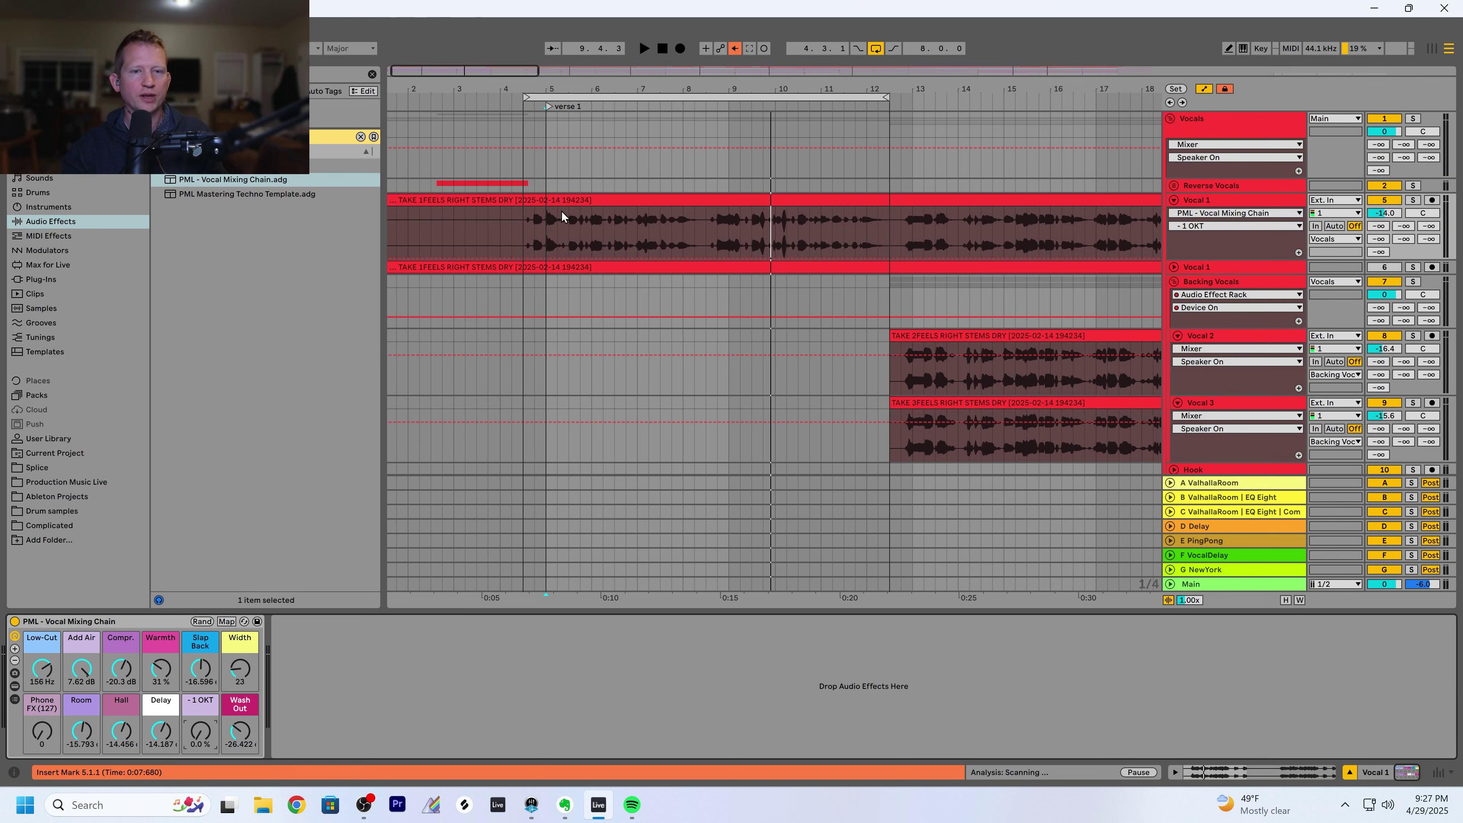
Set the playback start on Vocal 1 to 4.3.1, just before verse 1, and bypass the PML - Vocal Mixing Chain rack
click(535, 244)
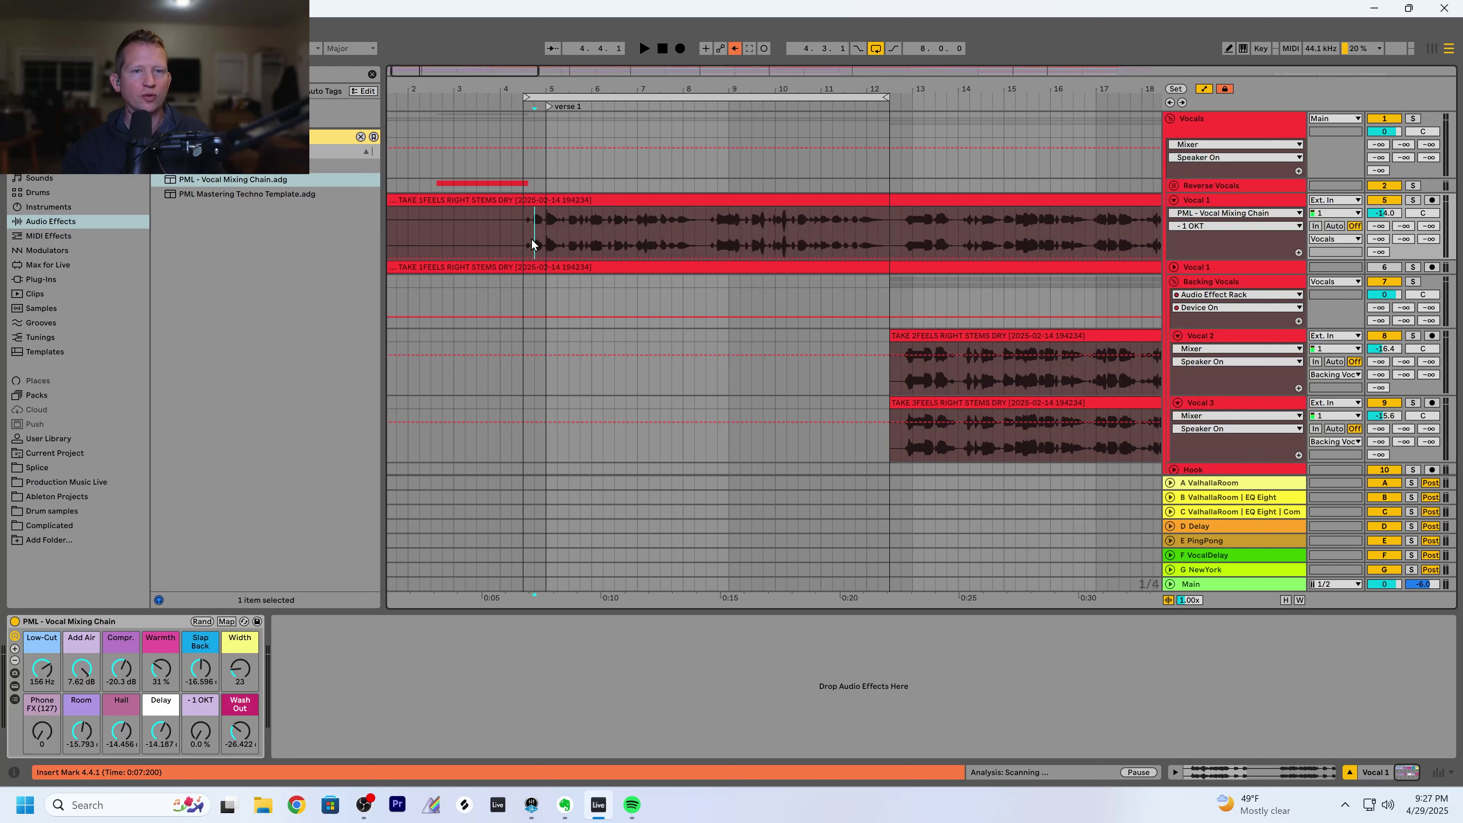
key(Left)
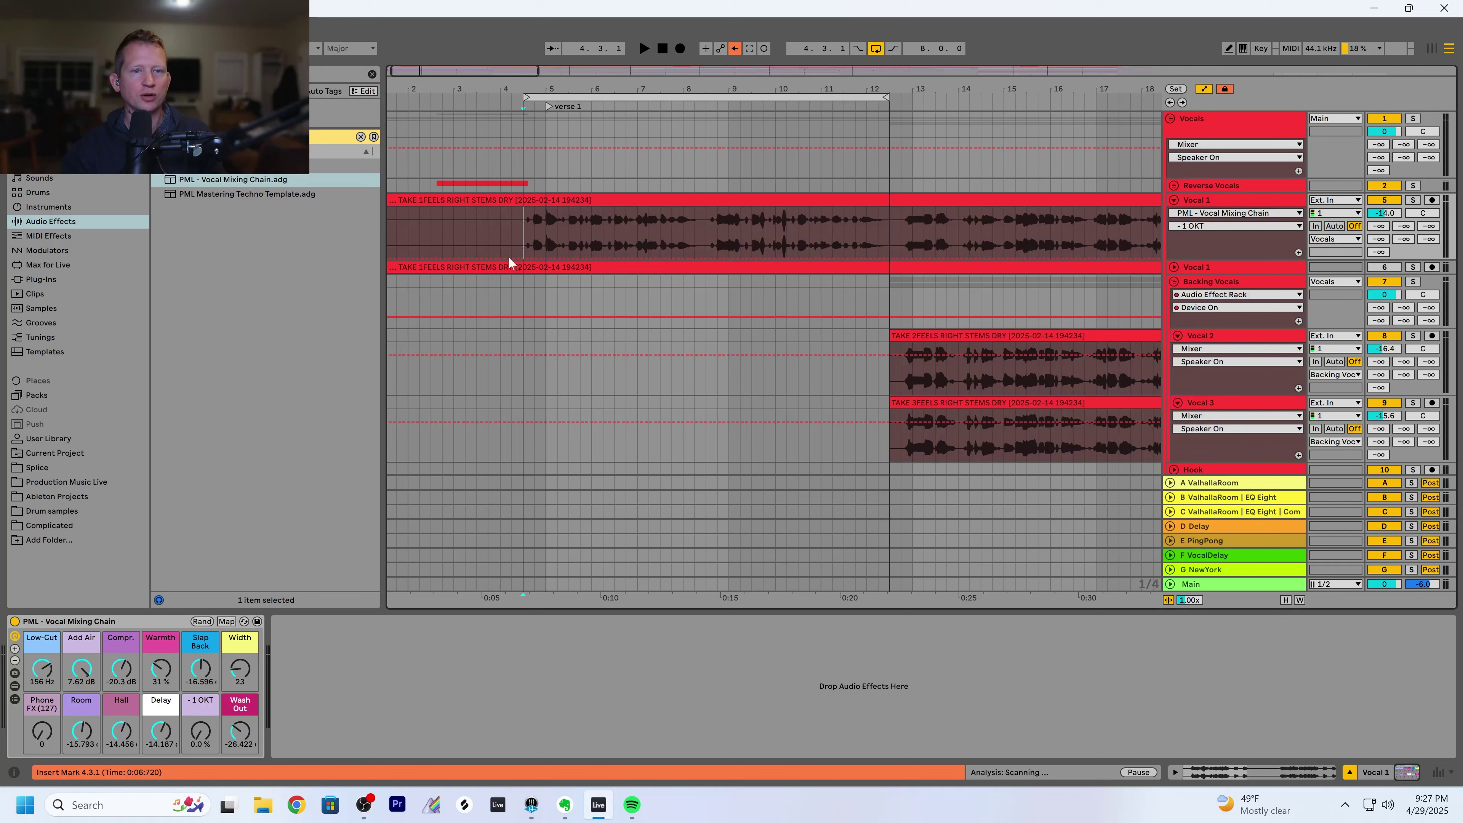
click(14, 622)
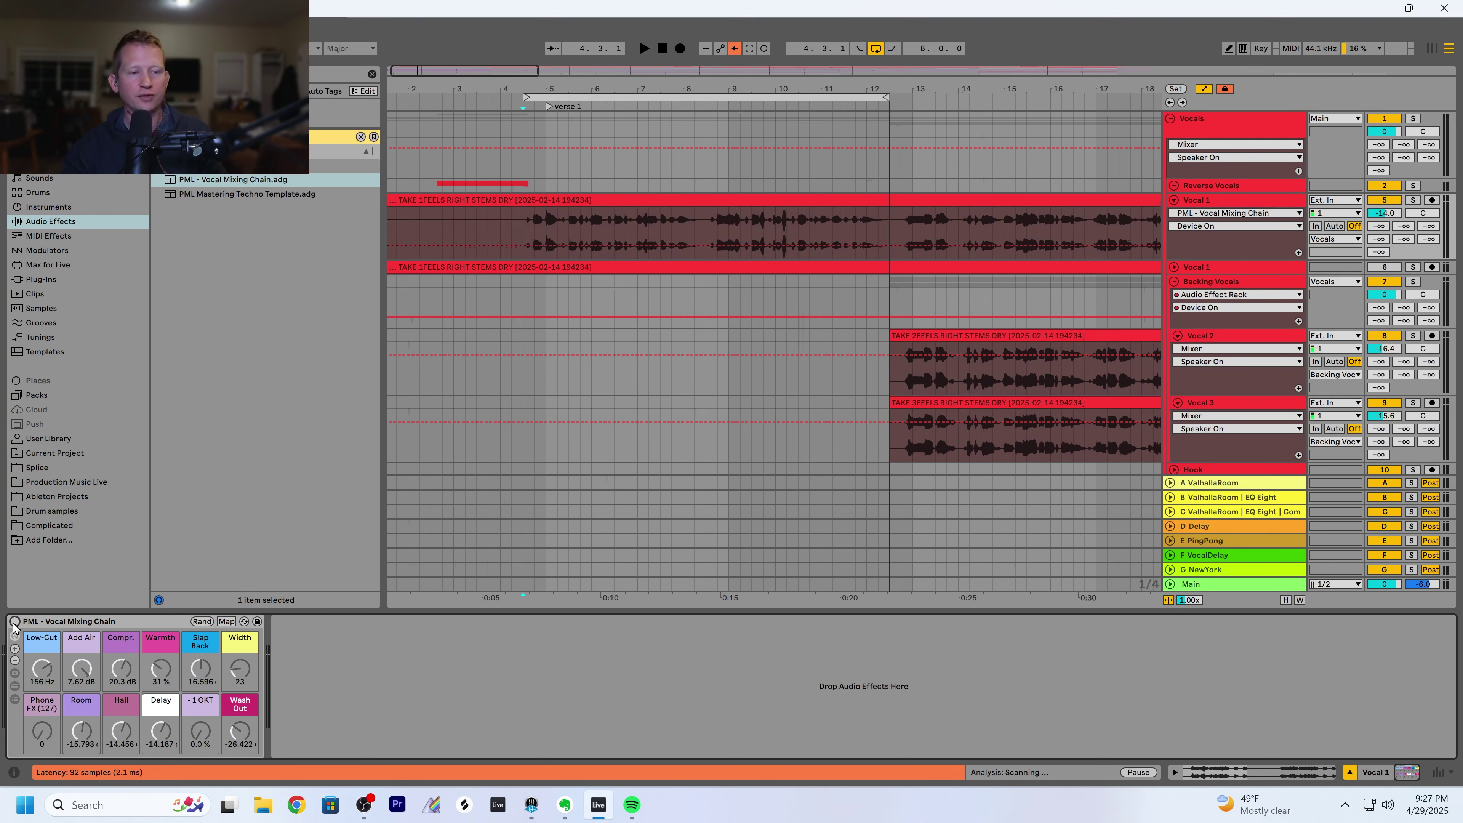
Compare the dry and processed Vocal 1 by toggling the PML - Vocal Mixing Chain rack while verse 1 loops, leaving the rack enabled
key(space)
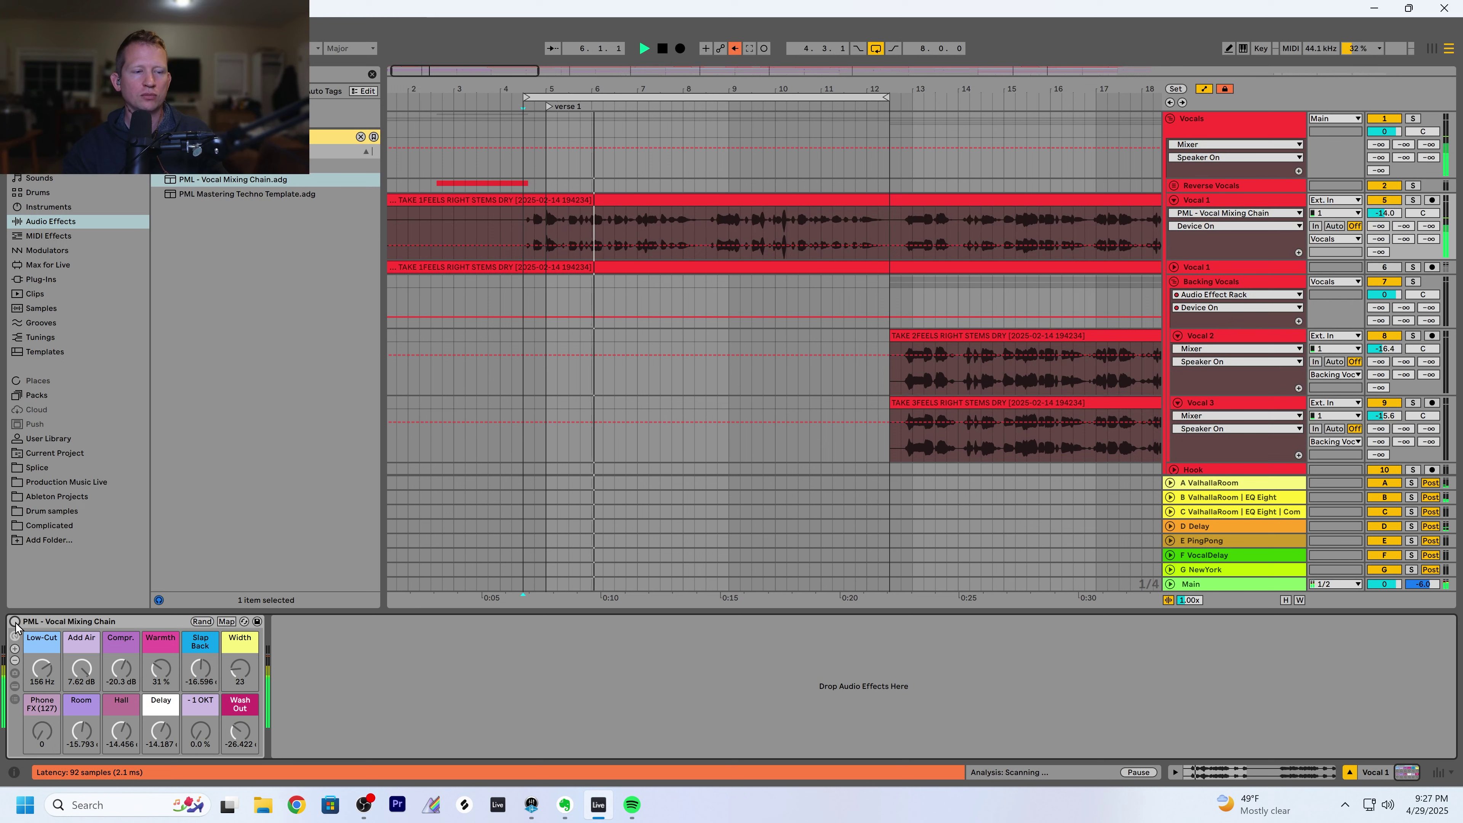
click(15, 622)
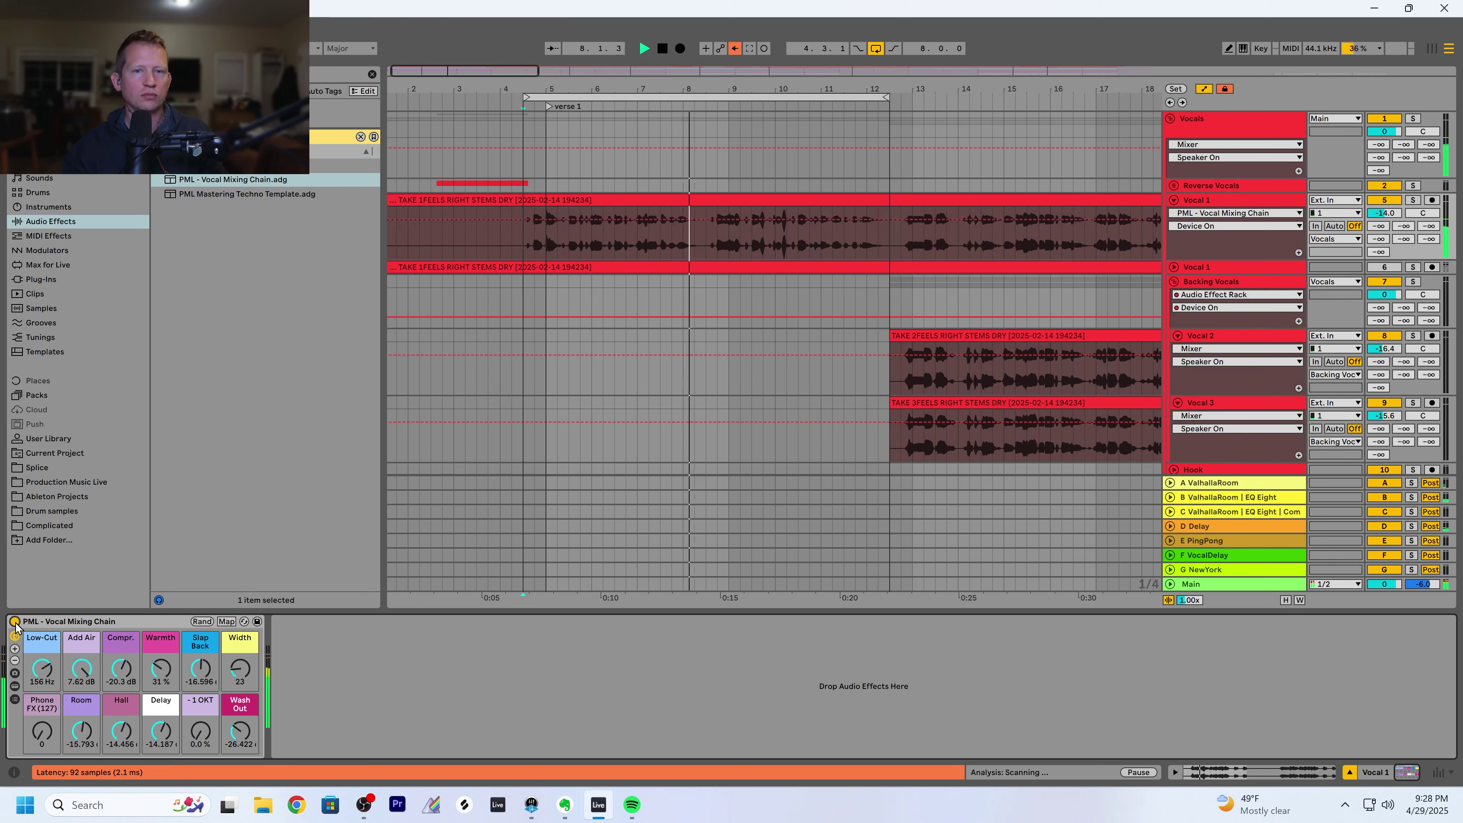
click(14, 622)
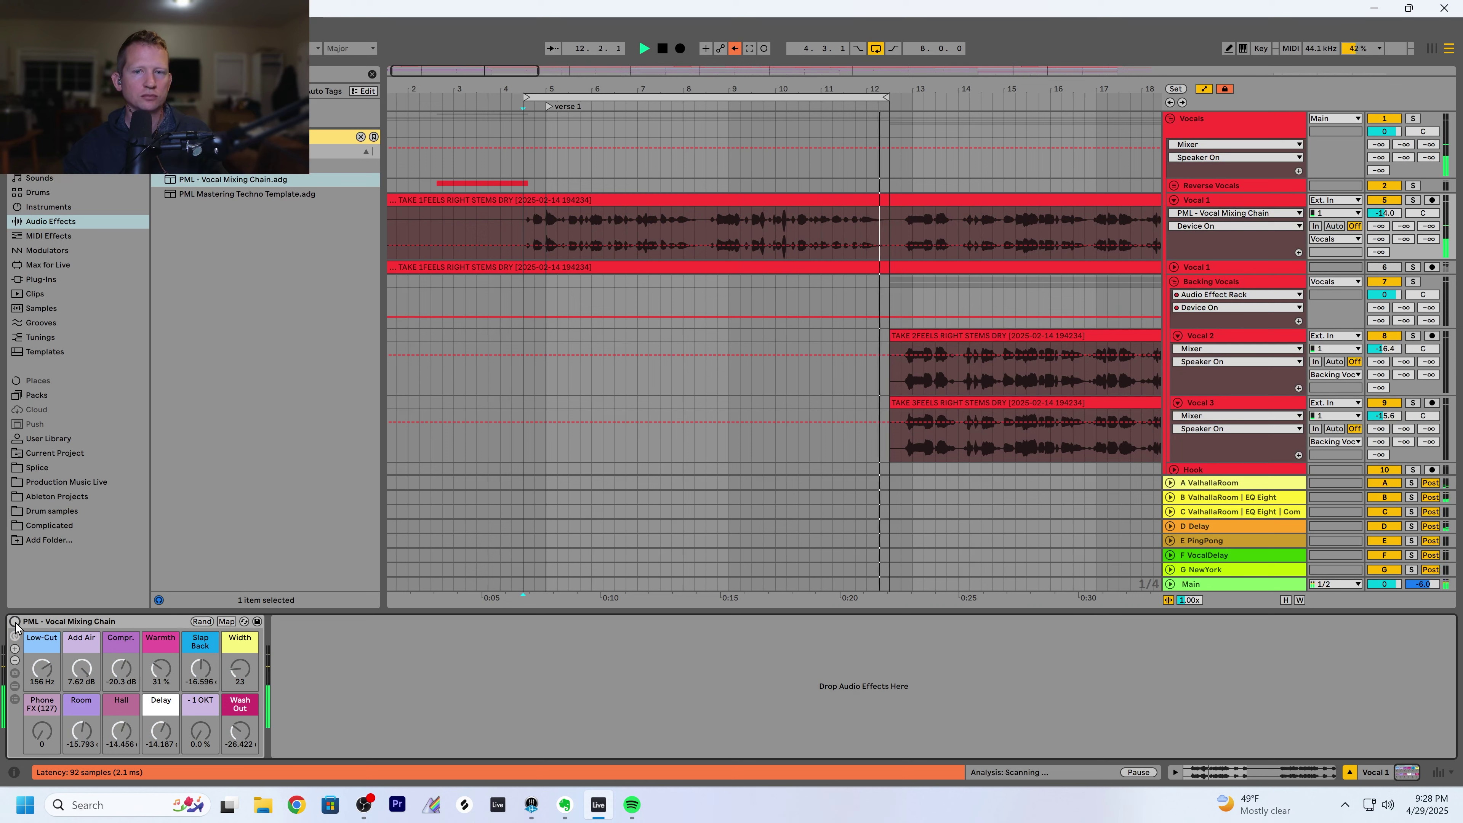
click(15, 622)
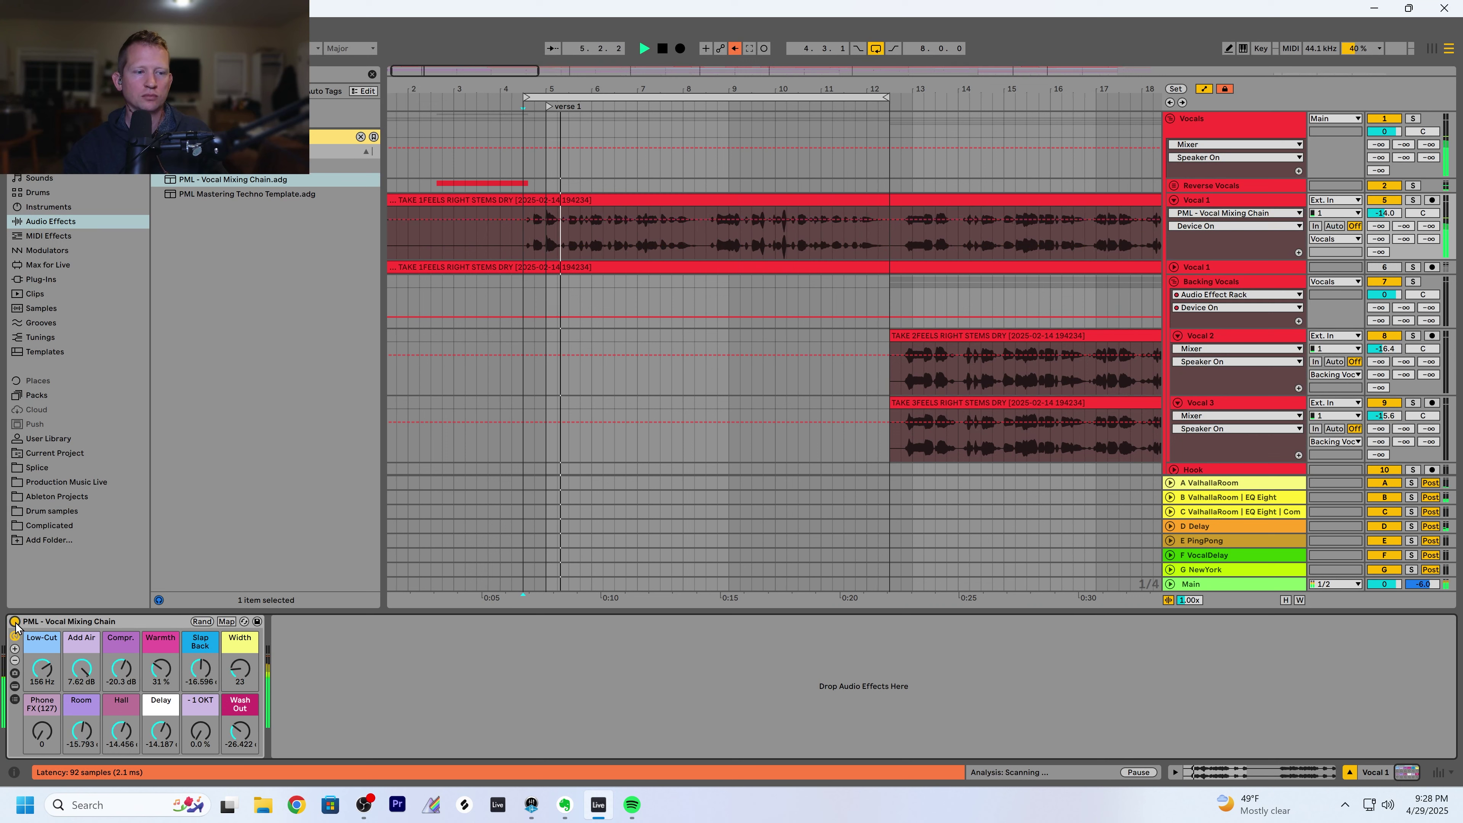
click(15, 622)
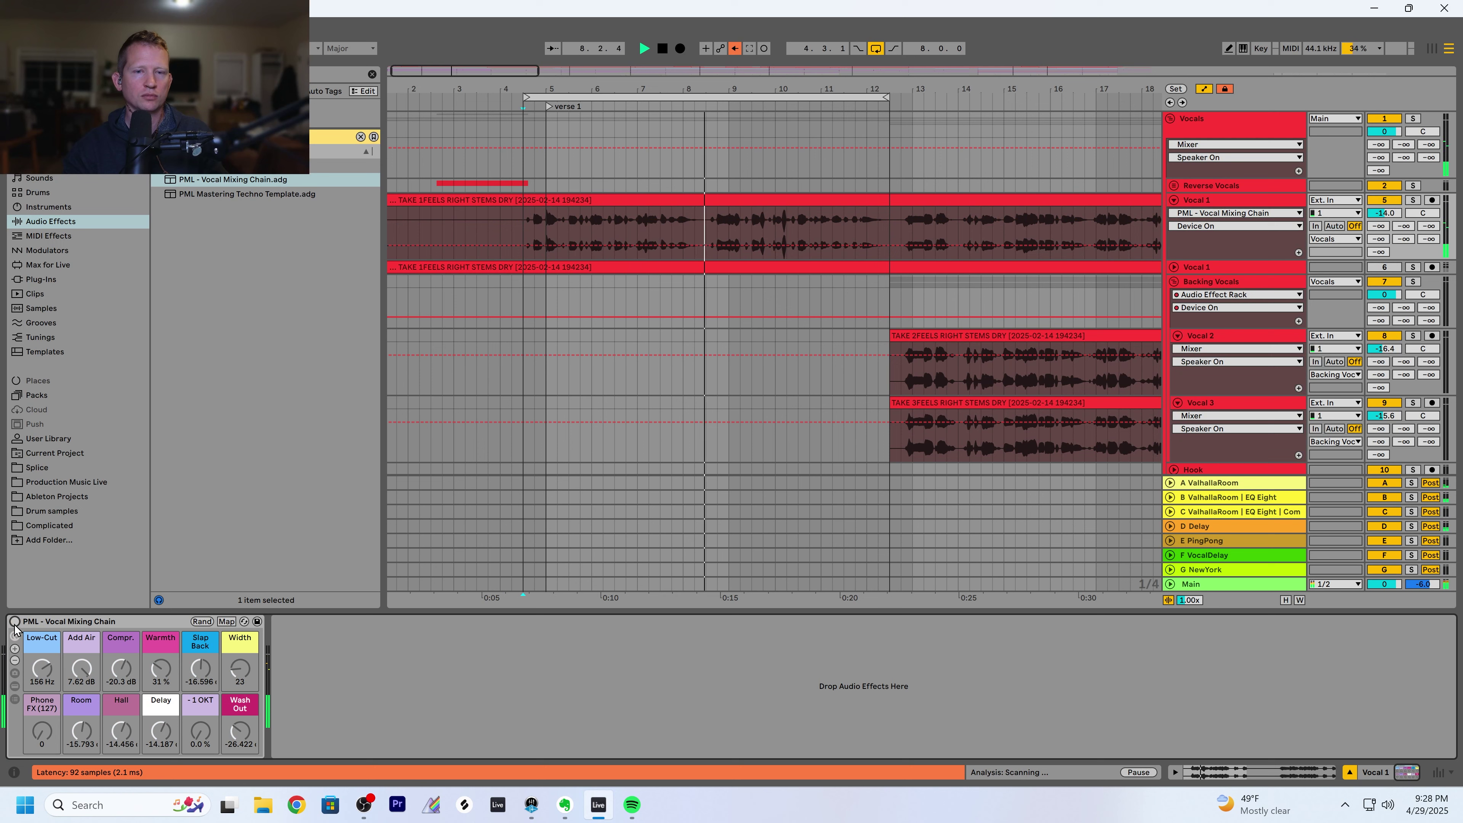
click(15, 622)
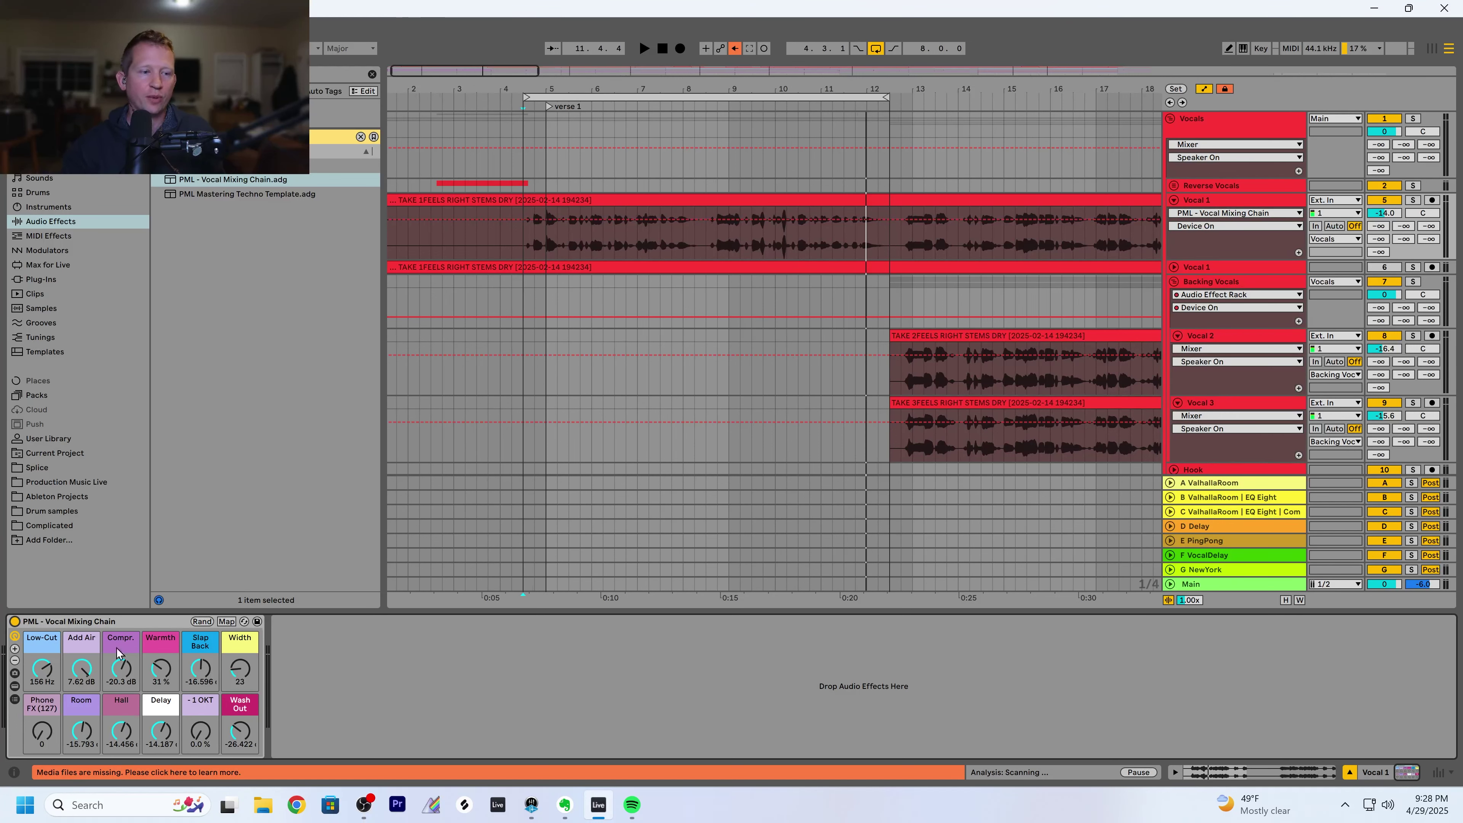
Replay the start of the verse with the vocal rack bypassed, re-enable the rack during playback, and stop
click(15, 622)
key(space)
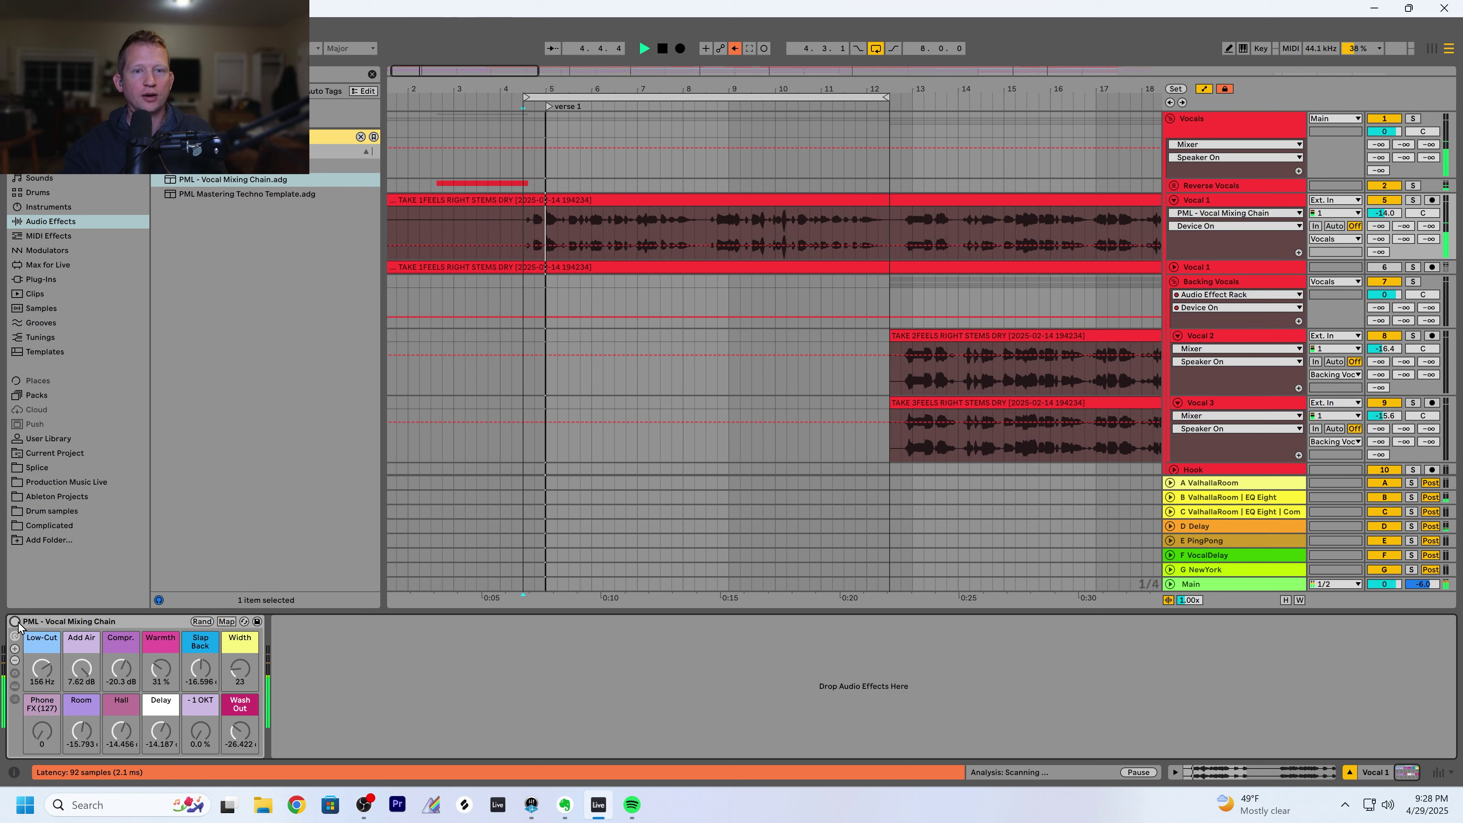
click(14, 622)
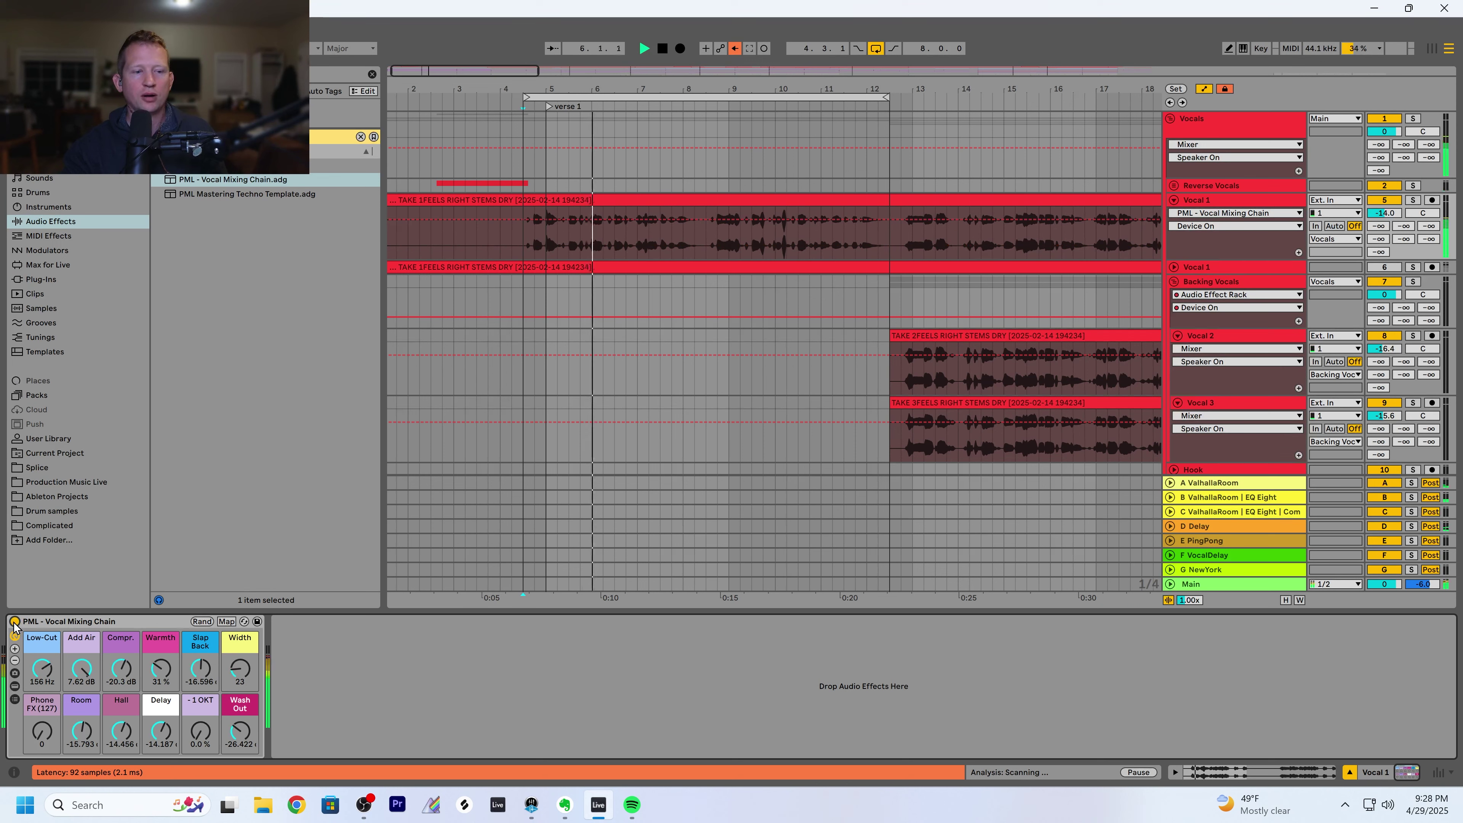
key(space)
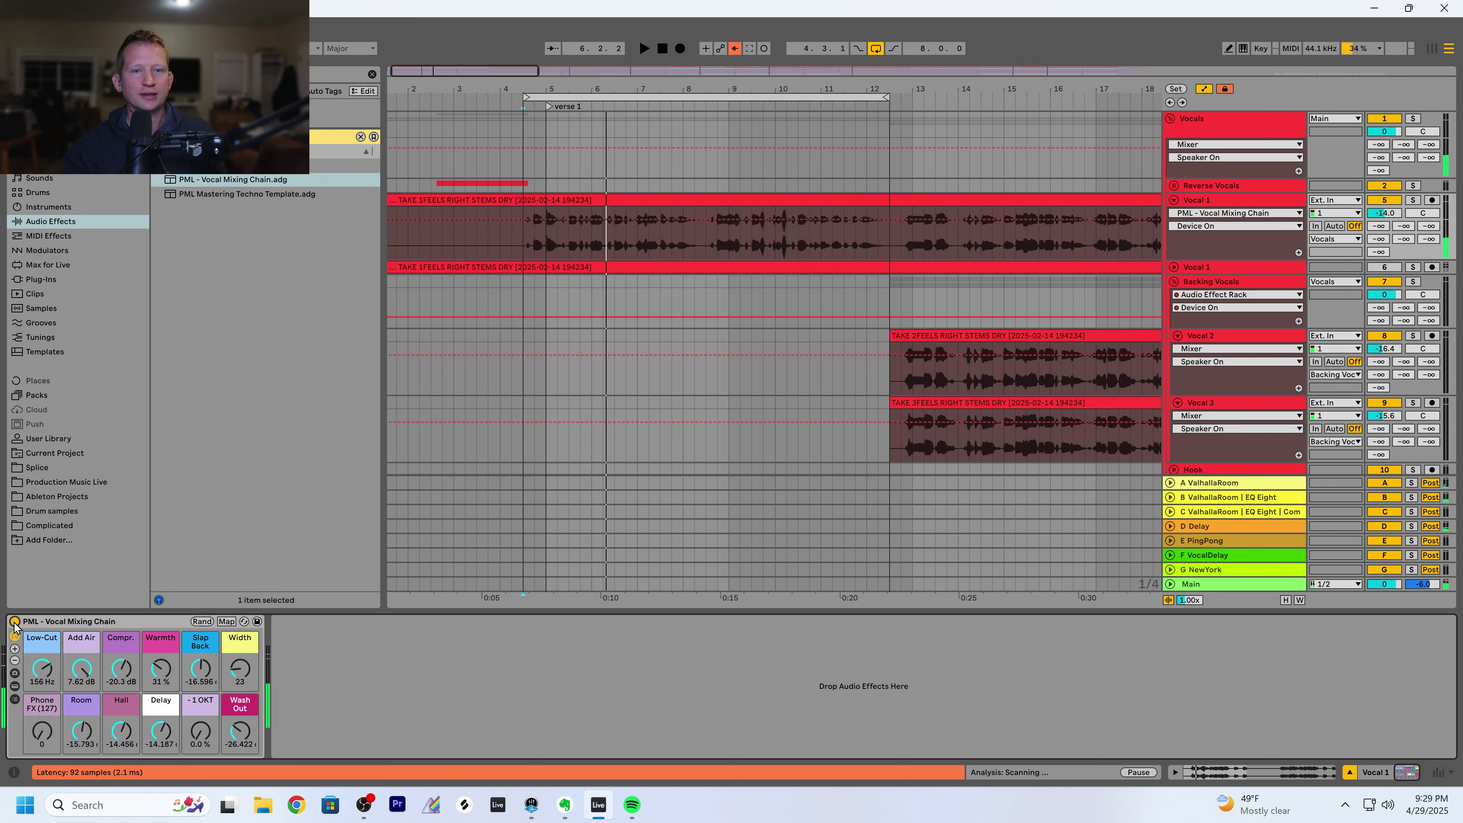
click(74, 625)
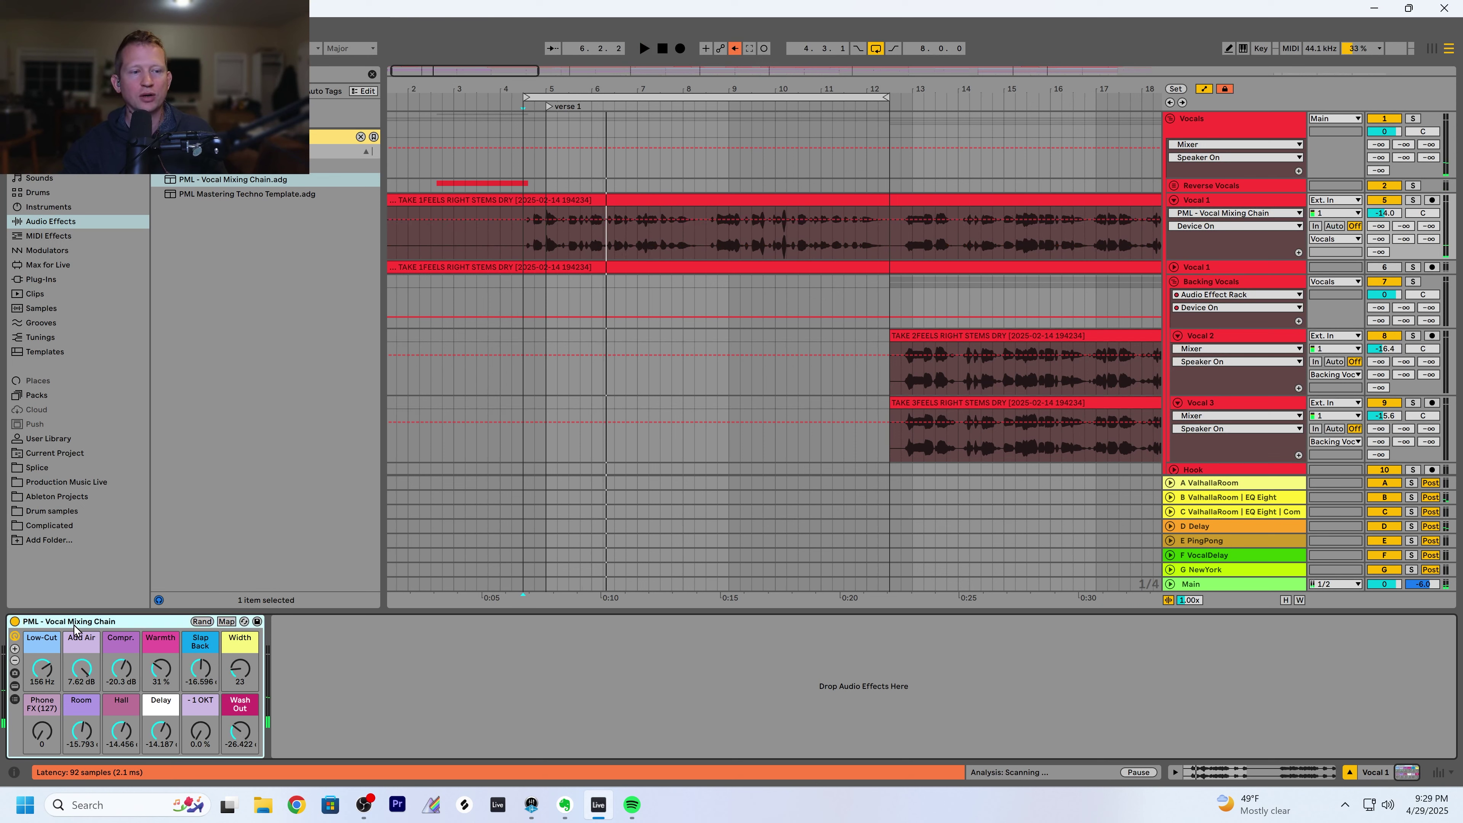
Unfold the lower Vocal 1 track and audition it from 4.3.1 with the upper Vocal 1 track muted
click(1174, 266)
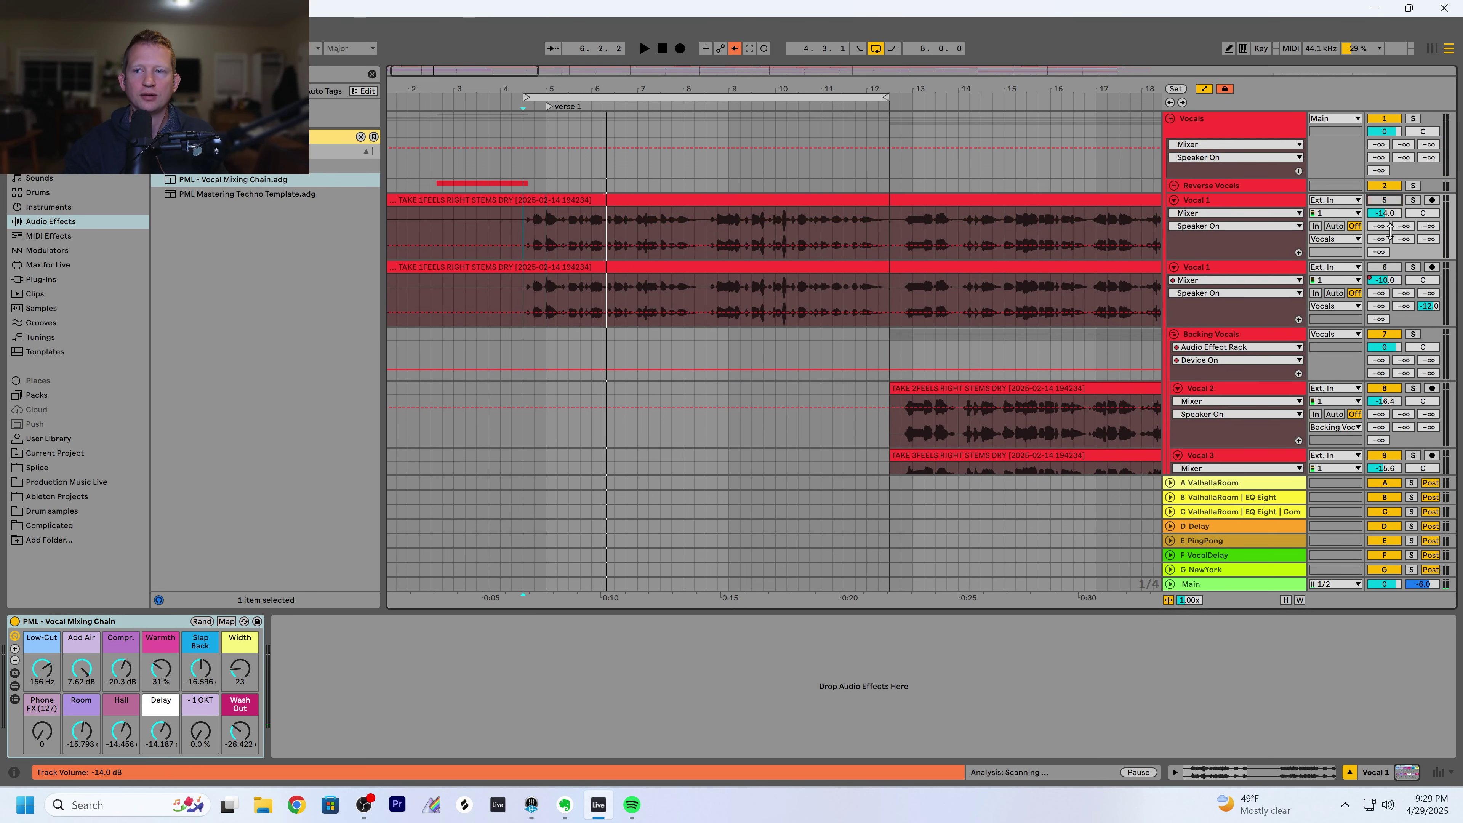
click(1238, 314)
click(523, 317)
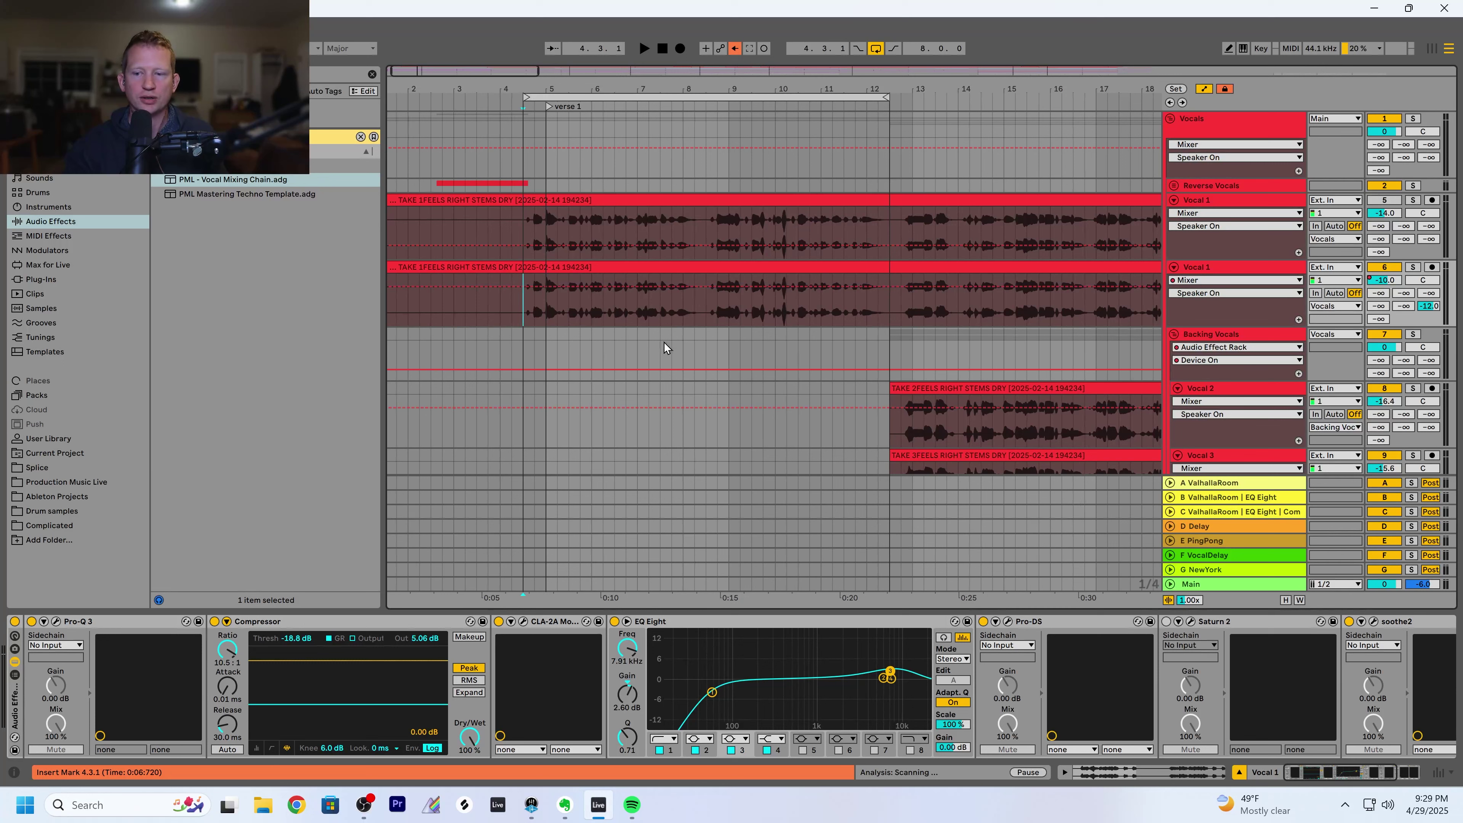
key(space)
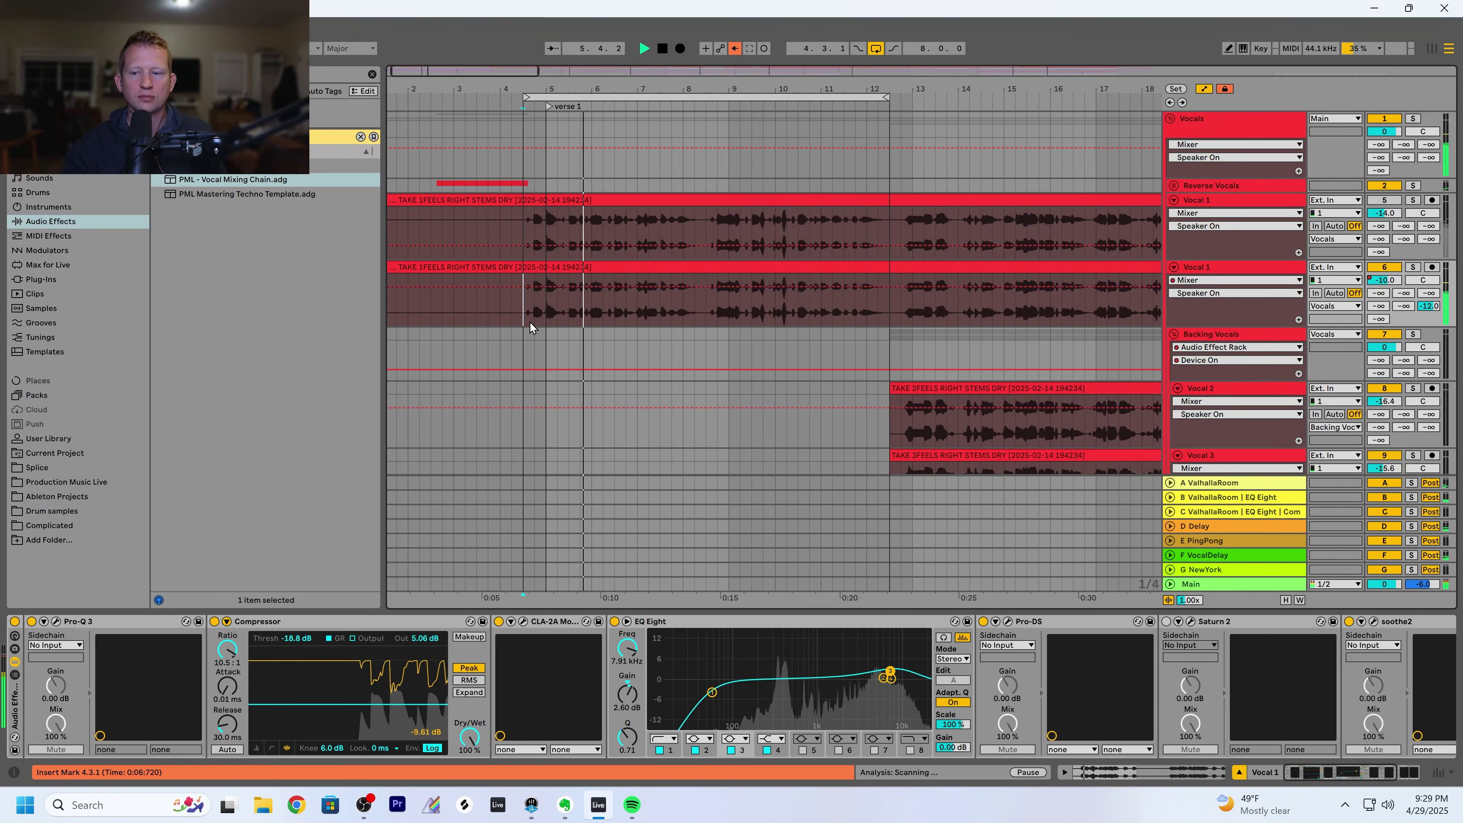
mouse_move(1327, 778)
mouse_down()
mouse_move(1356, 777)
mouse_move(1320, 775)
mouse_up()
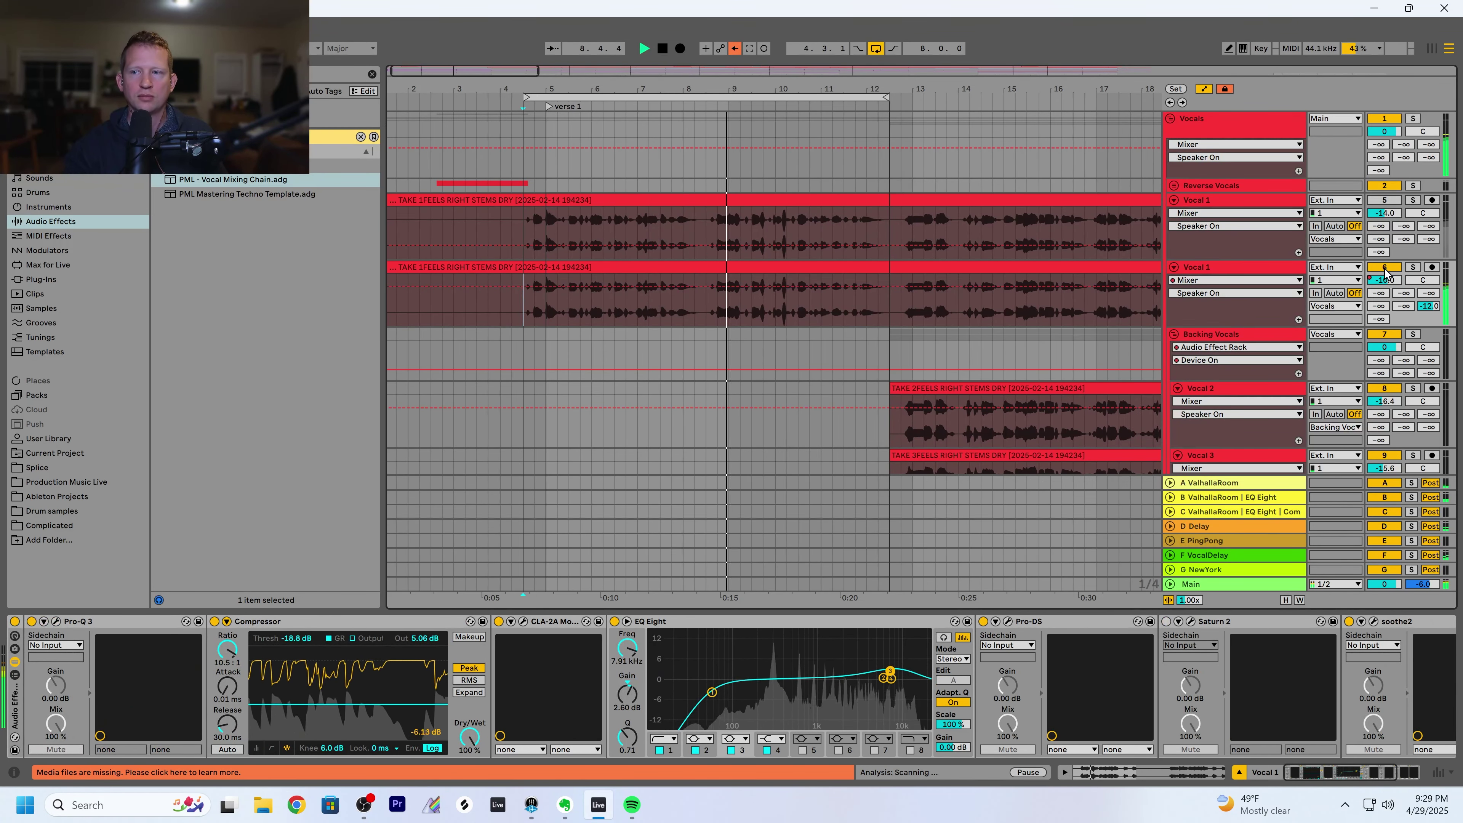
Switch back to the upper Vocal 1 track, play it from 4.4.1, and raise its volume to -12.0 dB
key(space)
click(534, 243)
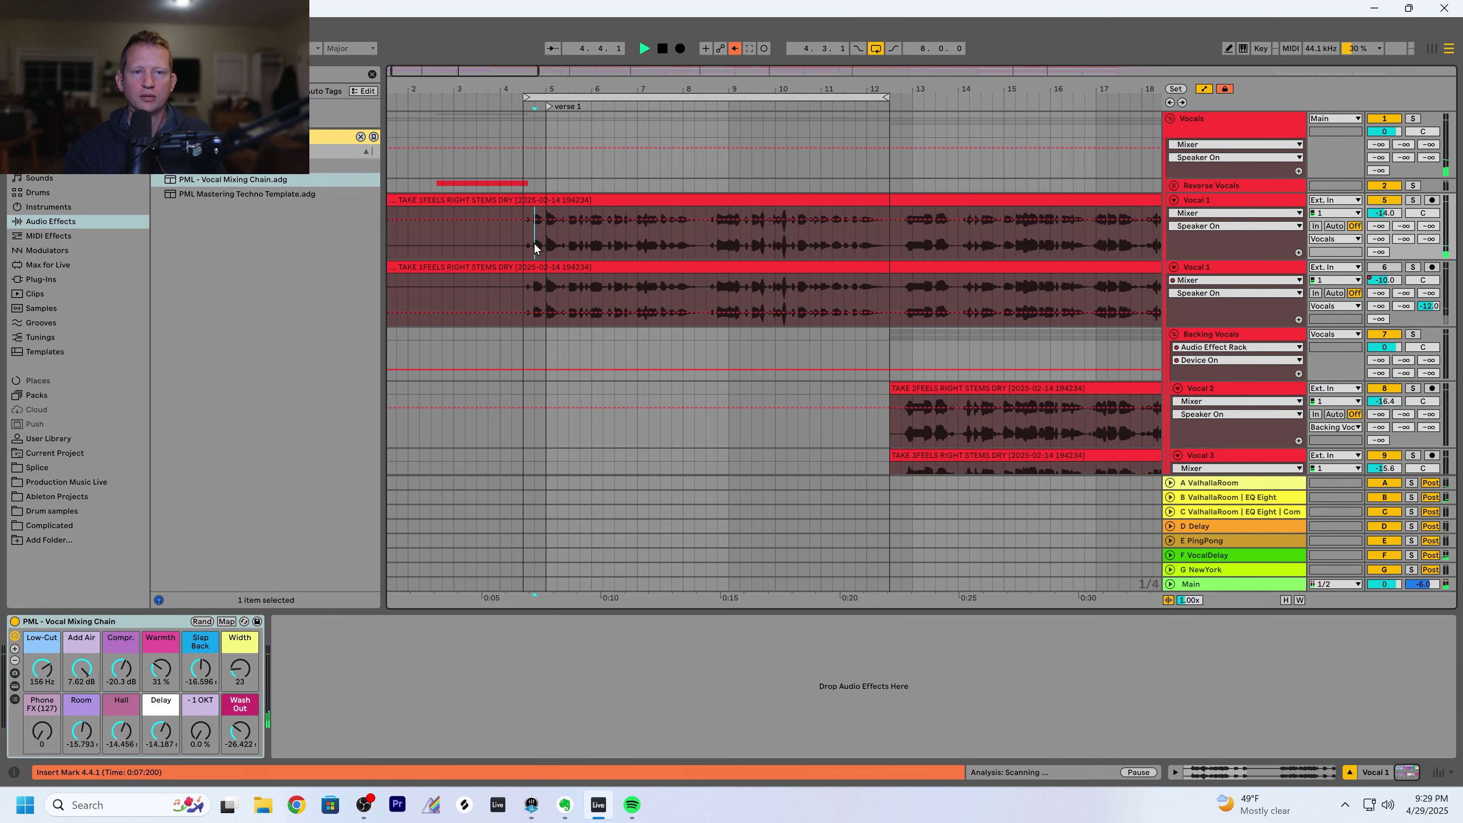
key(space)
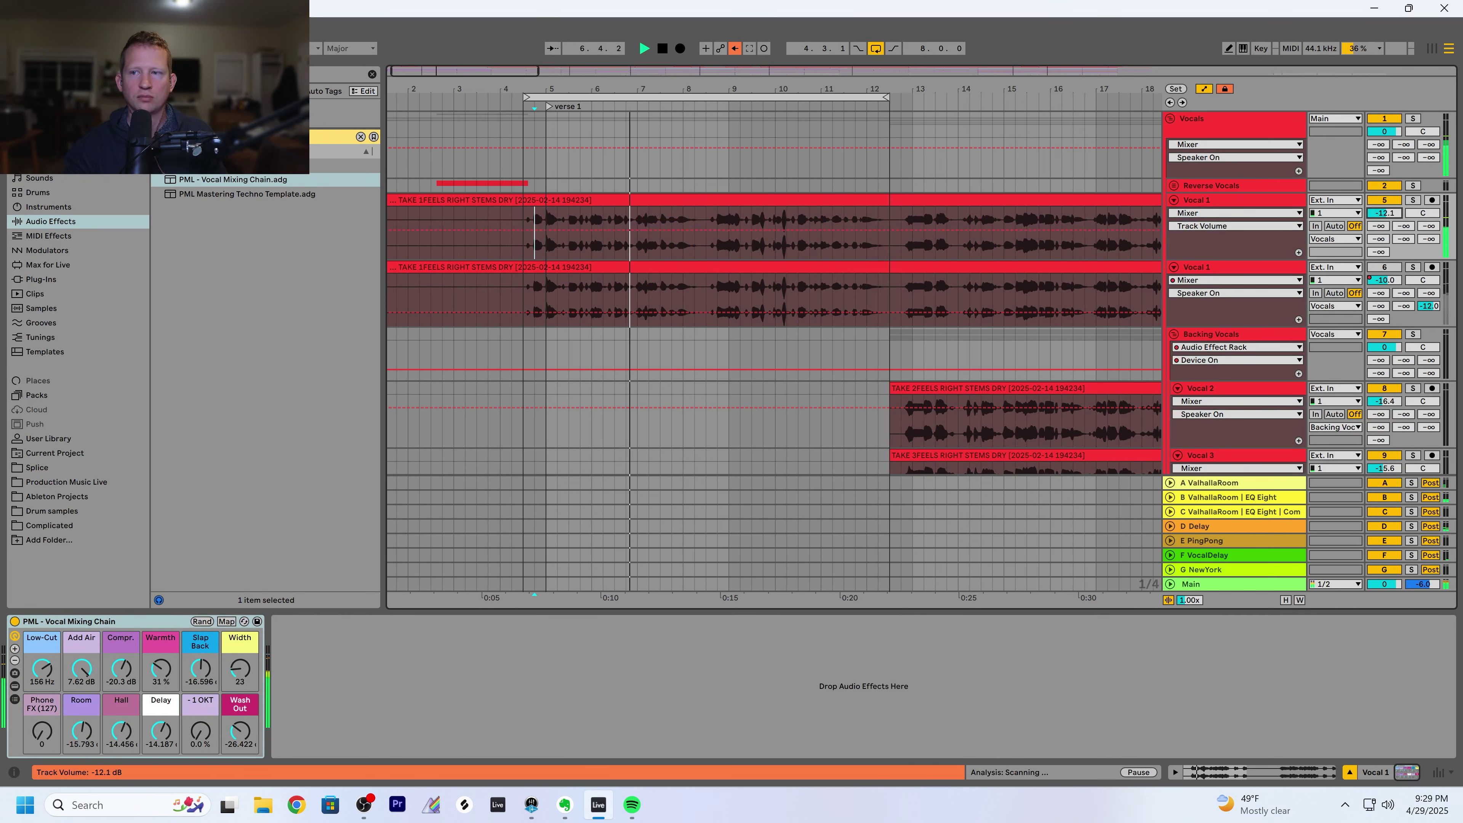
click(1250, 245)
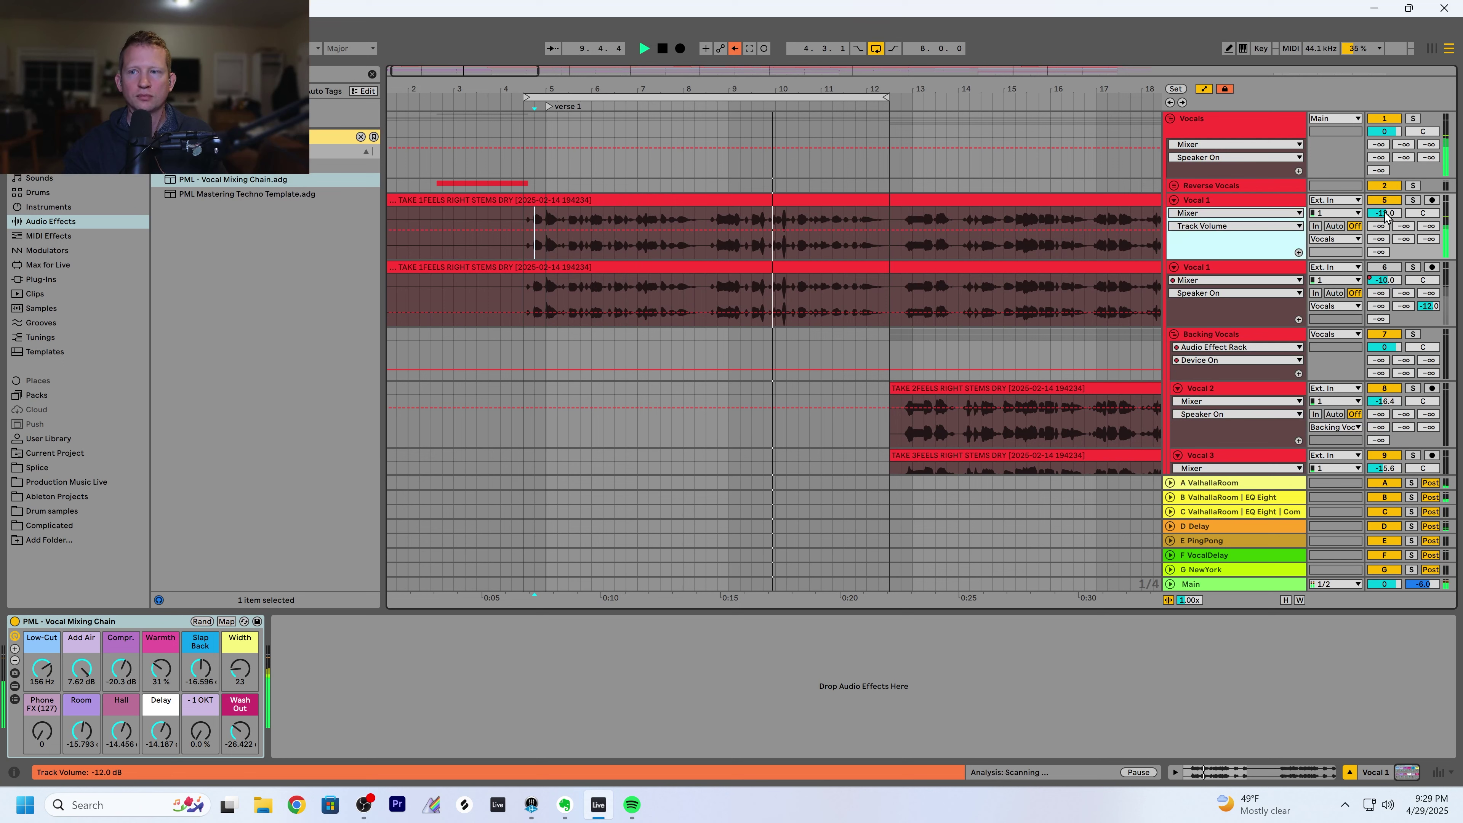
Compare the two Vocal 1 tracks once more, stop playback, and leave only the upper one active
click(1384, 269)
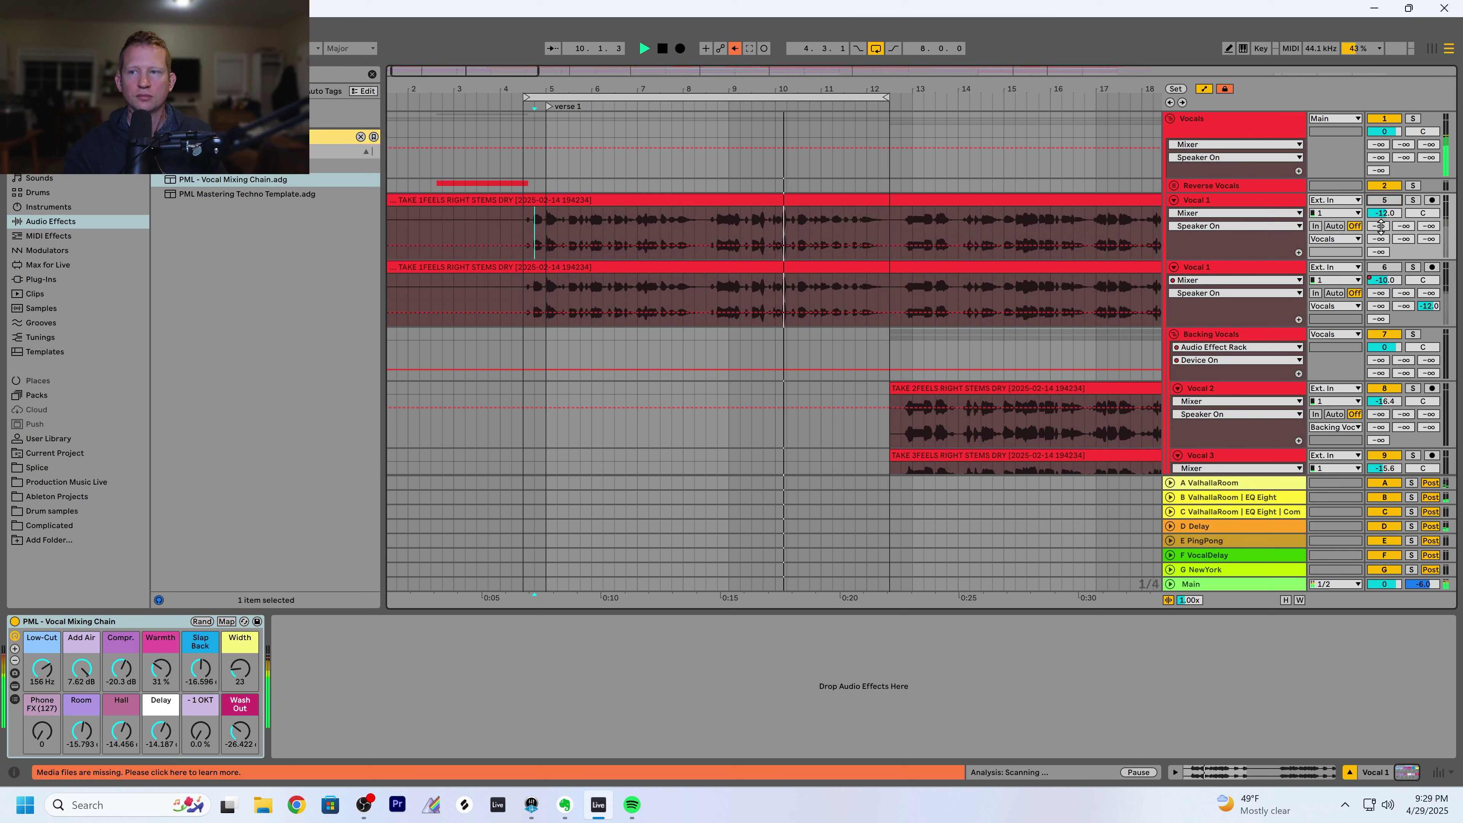
key(space)
click(1386, 268)
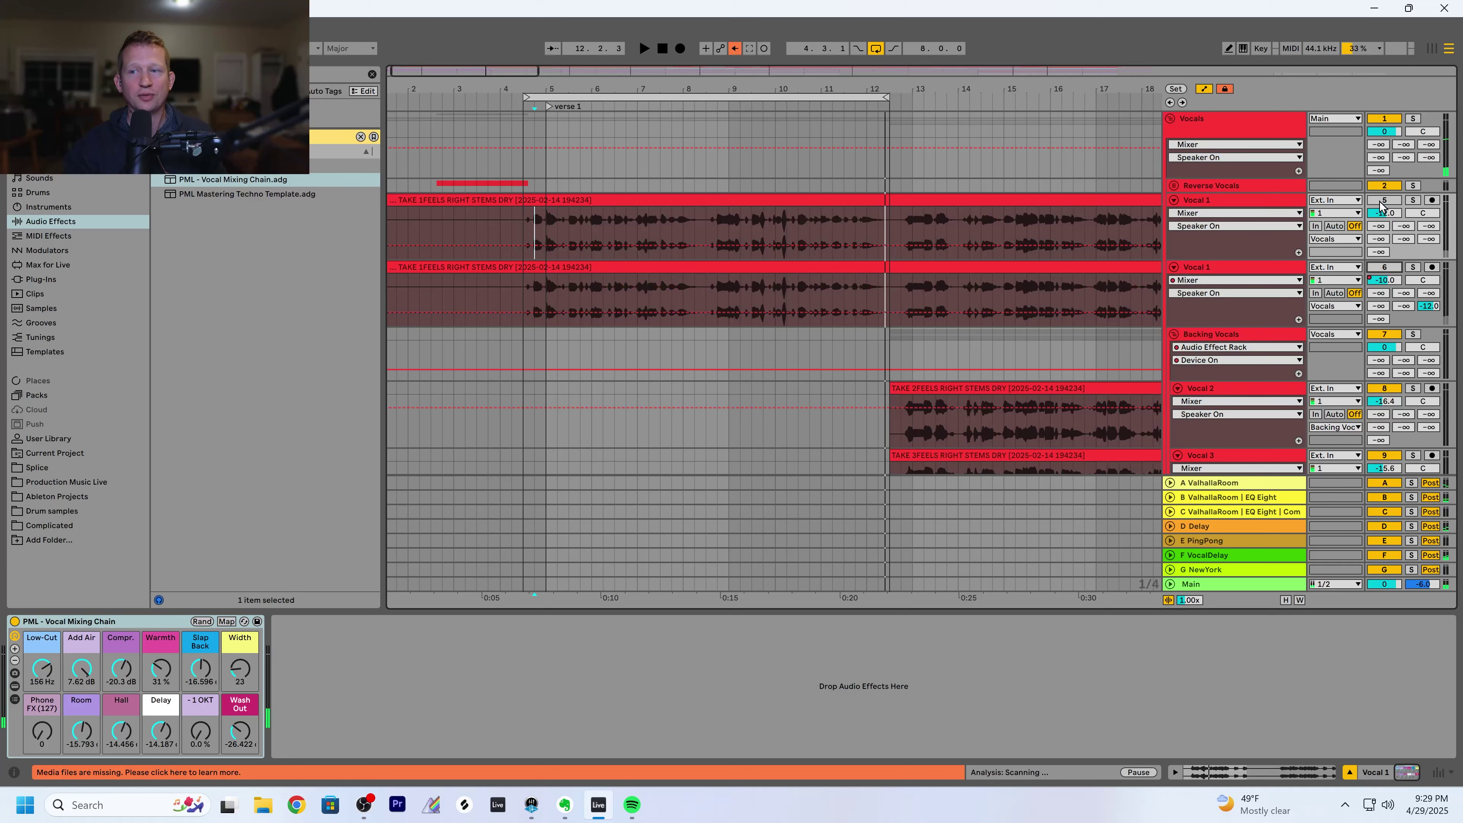
click(1225, 244)
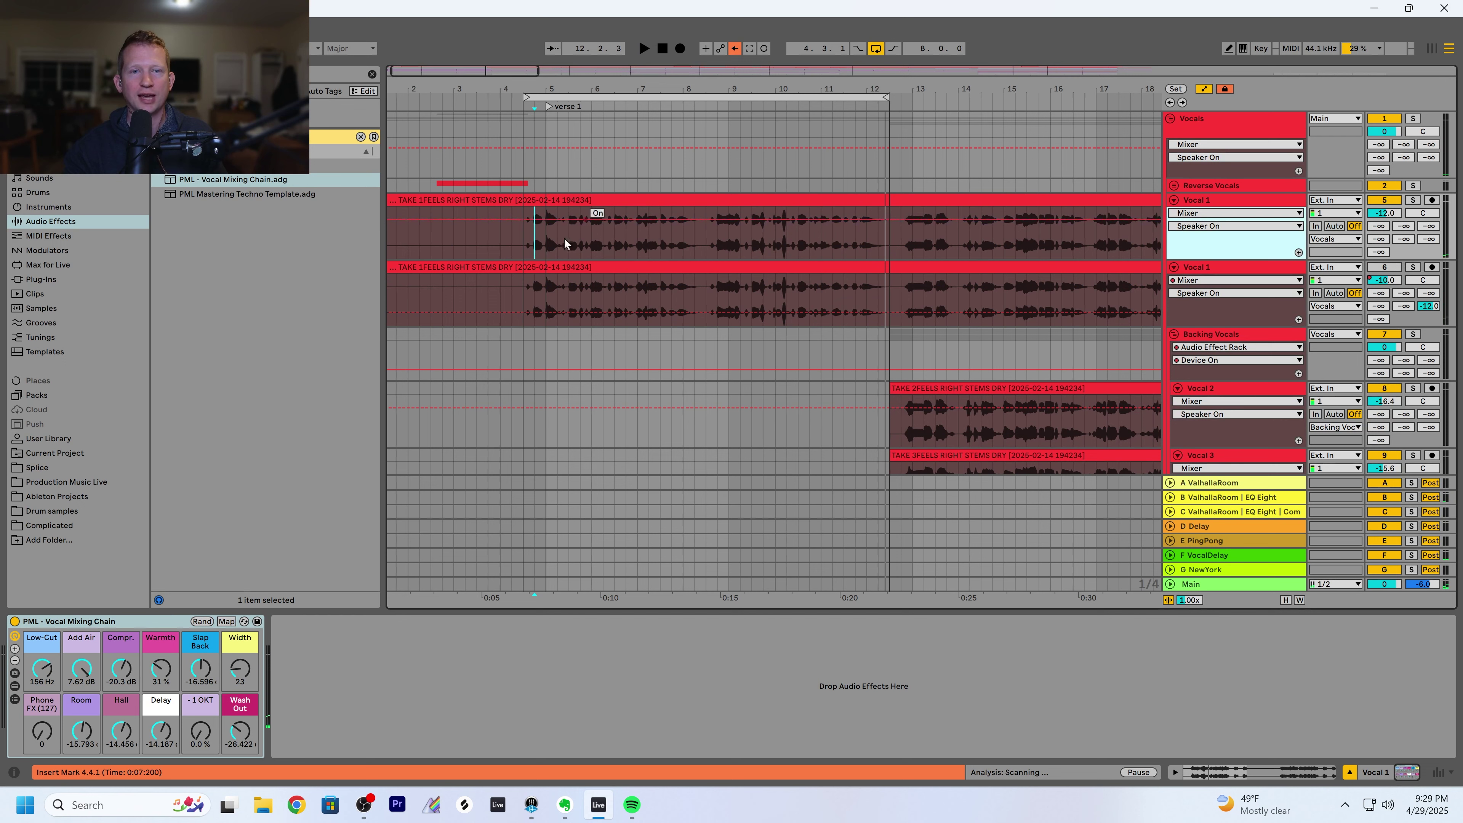
click(528, 252)
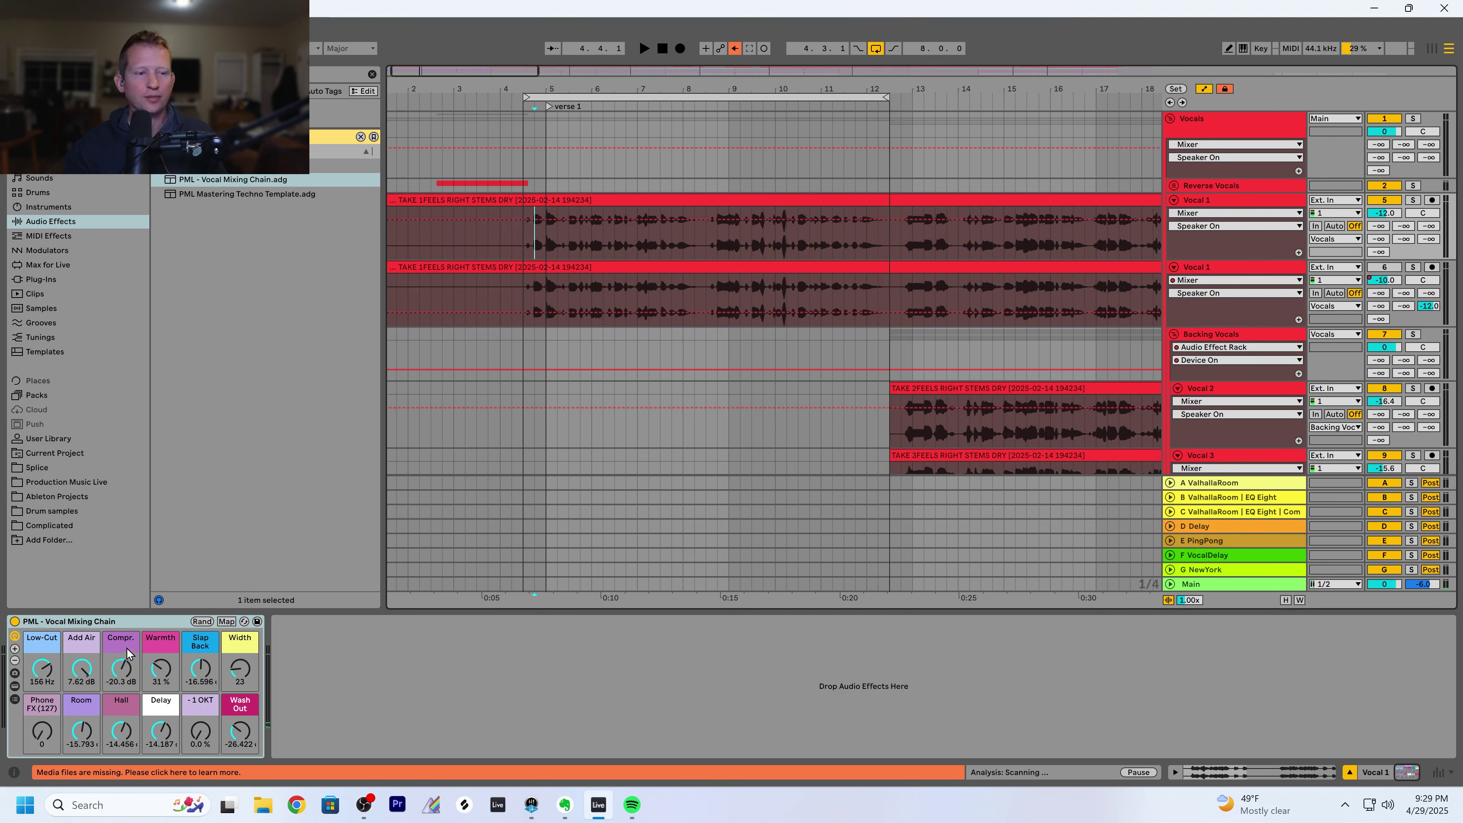
Look over the device chain on the lower Vocal 1 track, and return to the upper Vocal 1 track's rack
click(1215, 265)
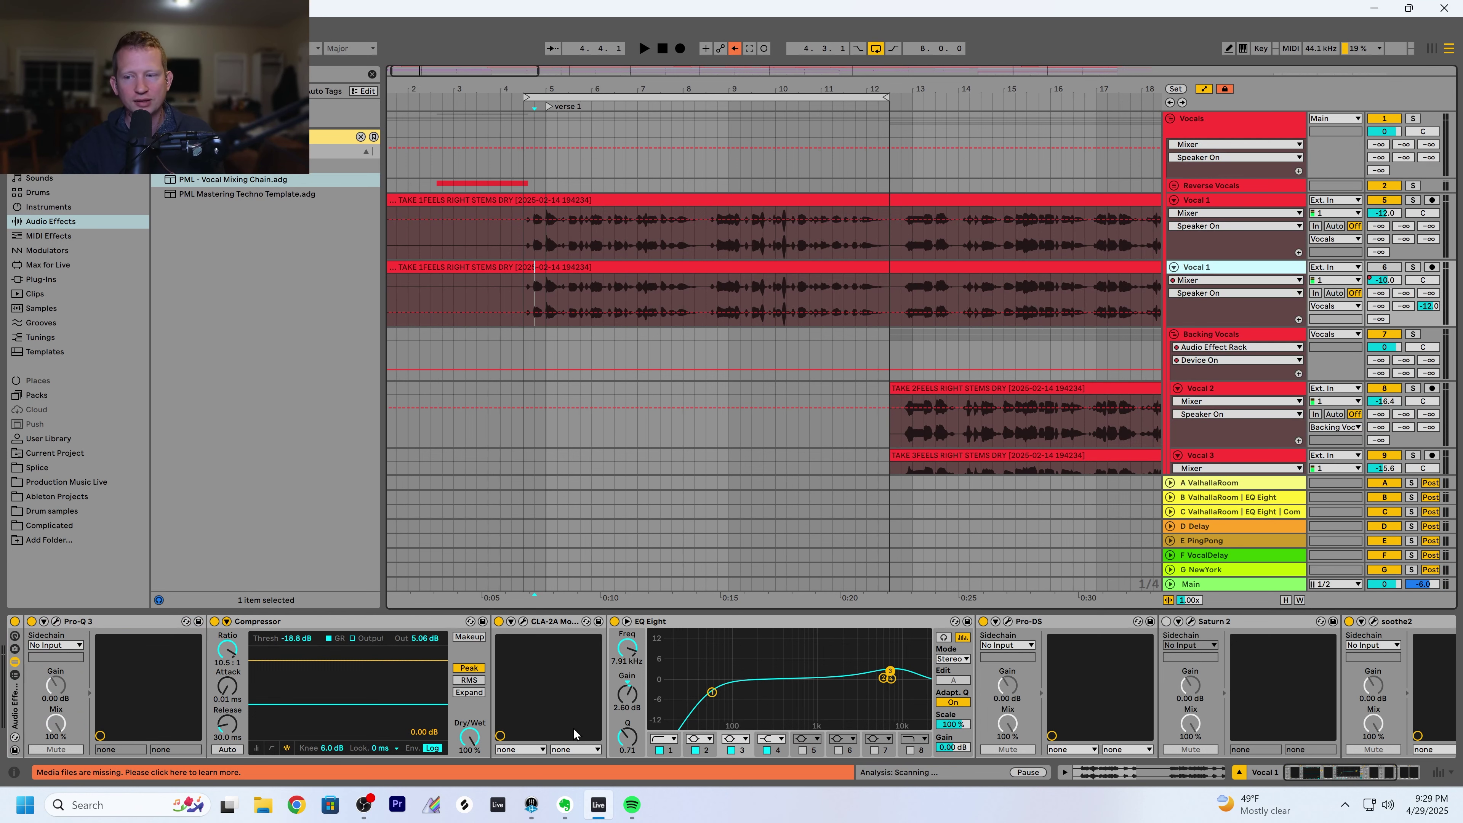
mouse_move(1315, 782)
mouse_down()
mouse_move(1337, 780)
mouse_move(1316, 781)
mouse_up()
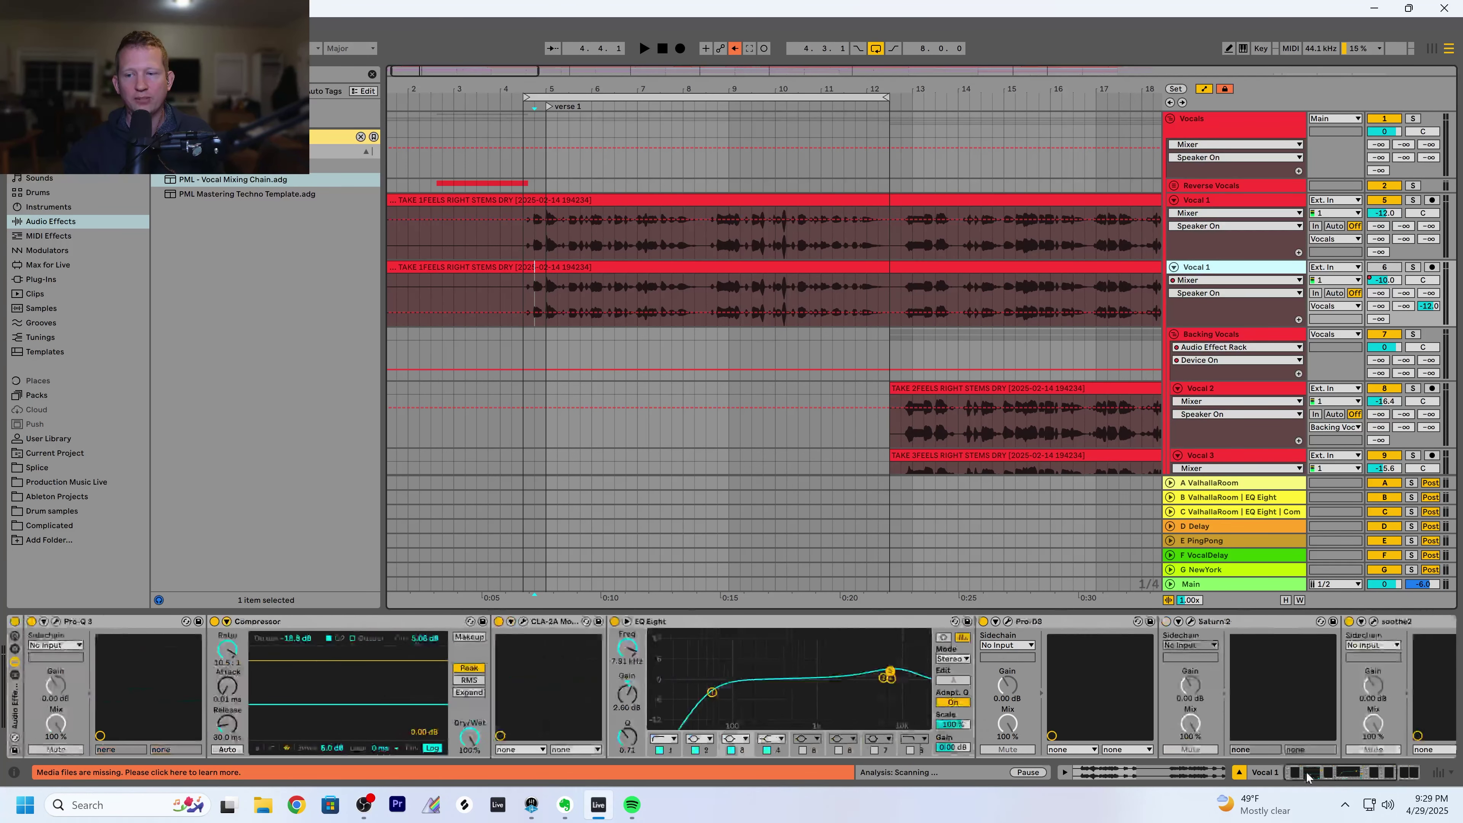
click(1197, 255)
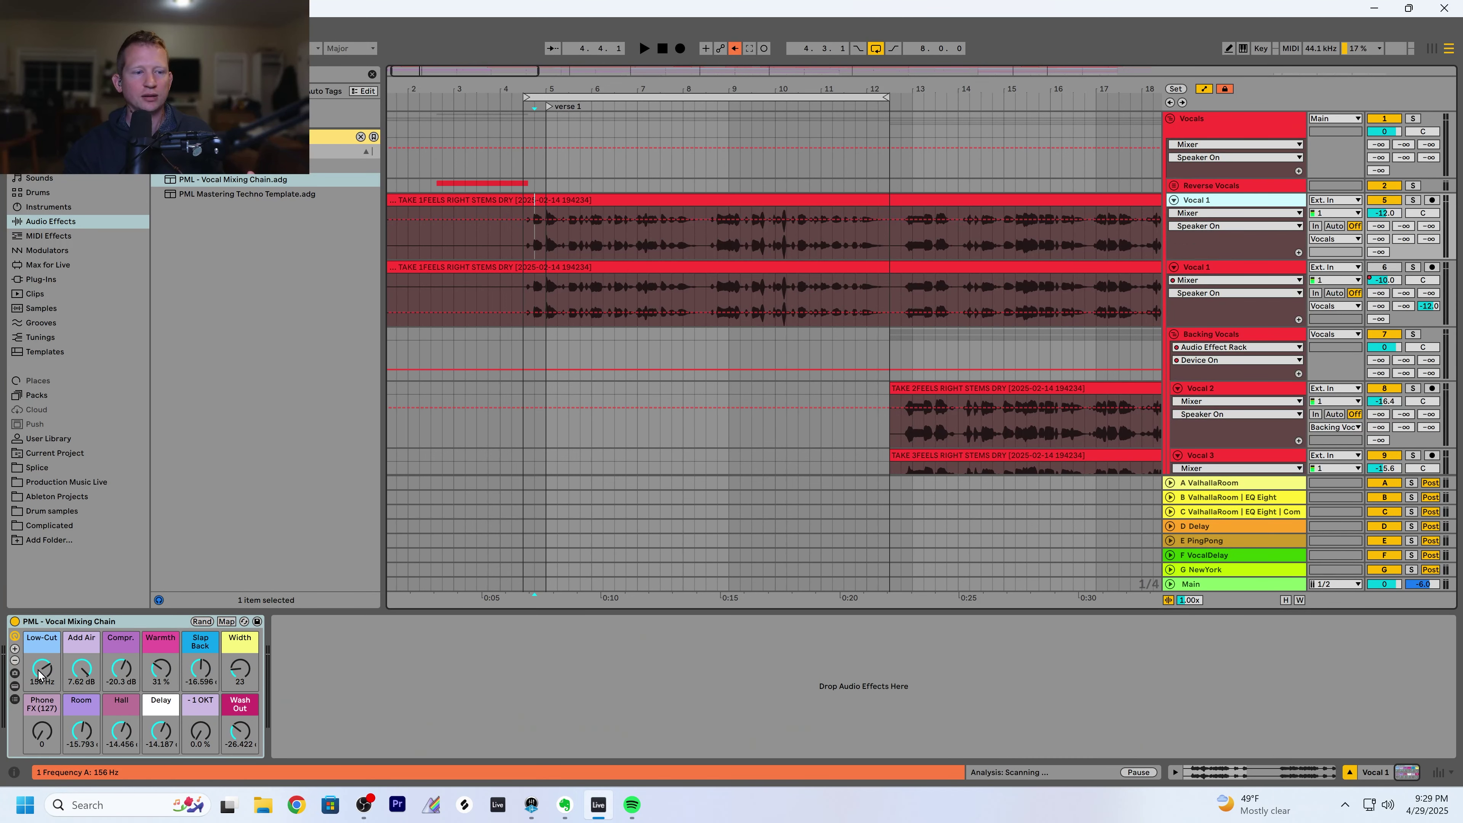
Reveal the vocal rack's chain and devices, and examine the Airy Vocal EQ and the Compressor
click(15, 699)
click(15, 689)
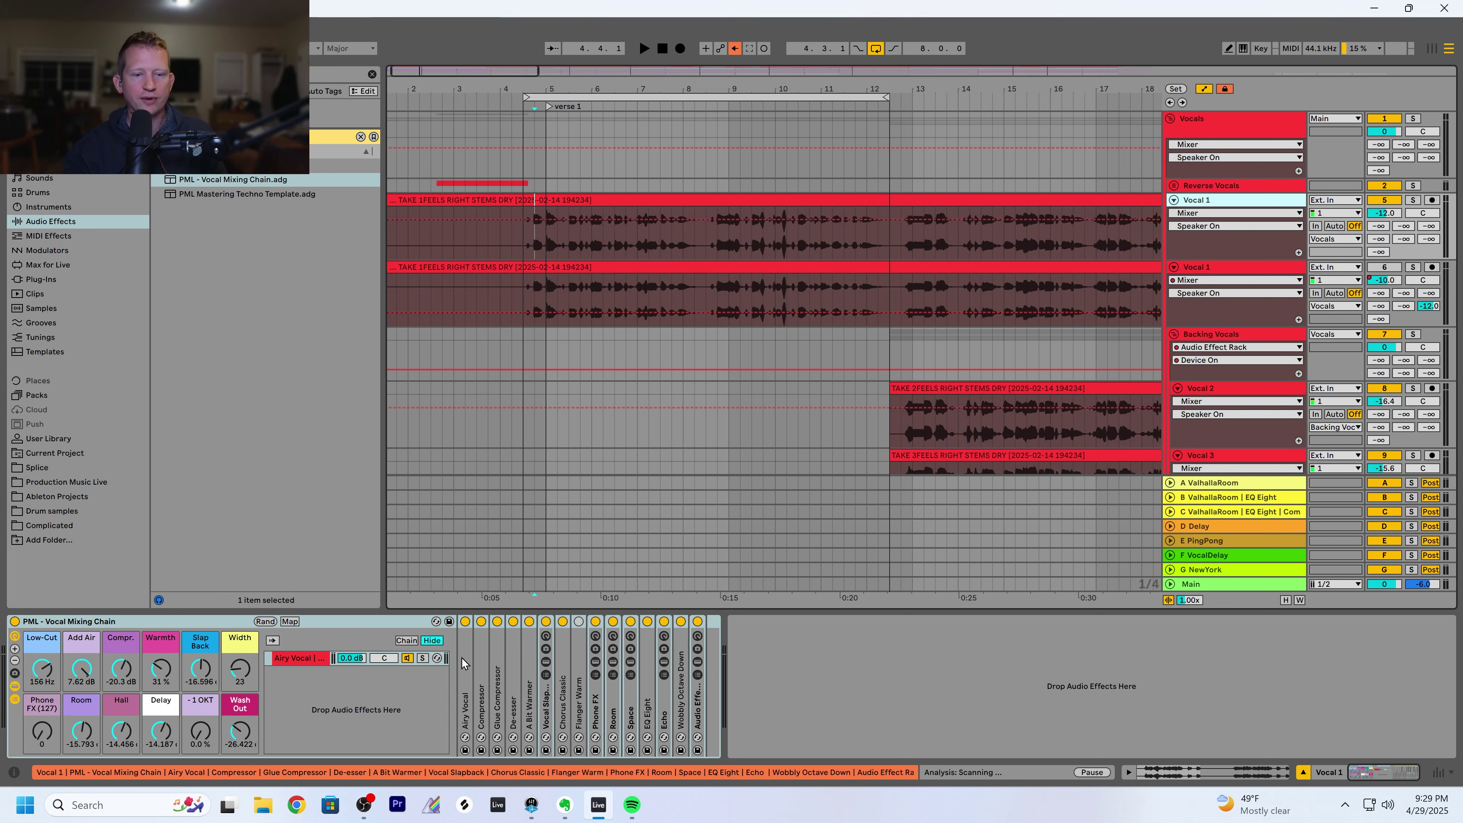
double_click(467, 667)
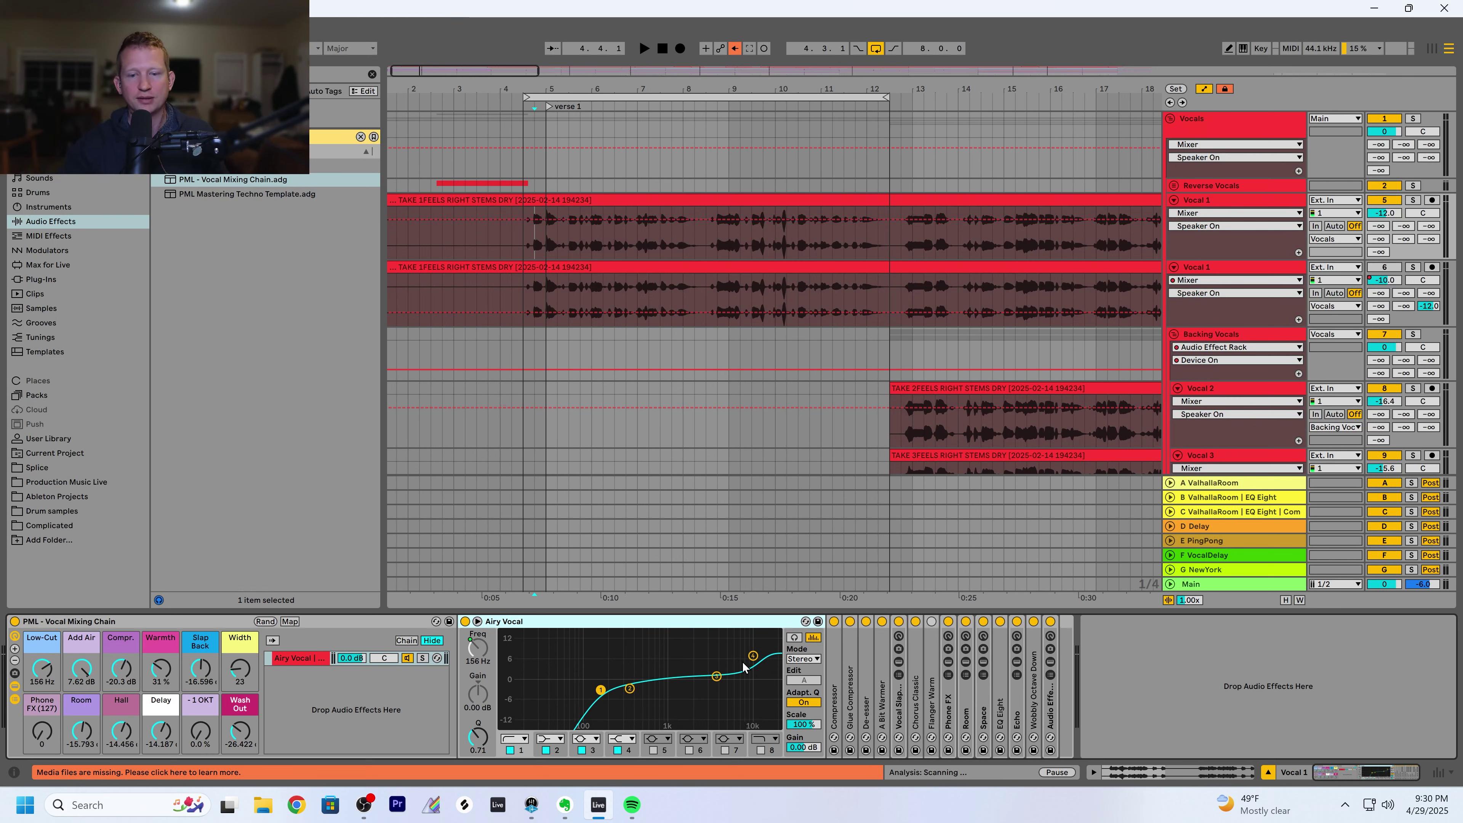
double_click(834, 686)
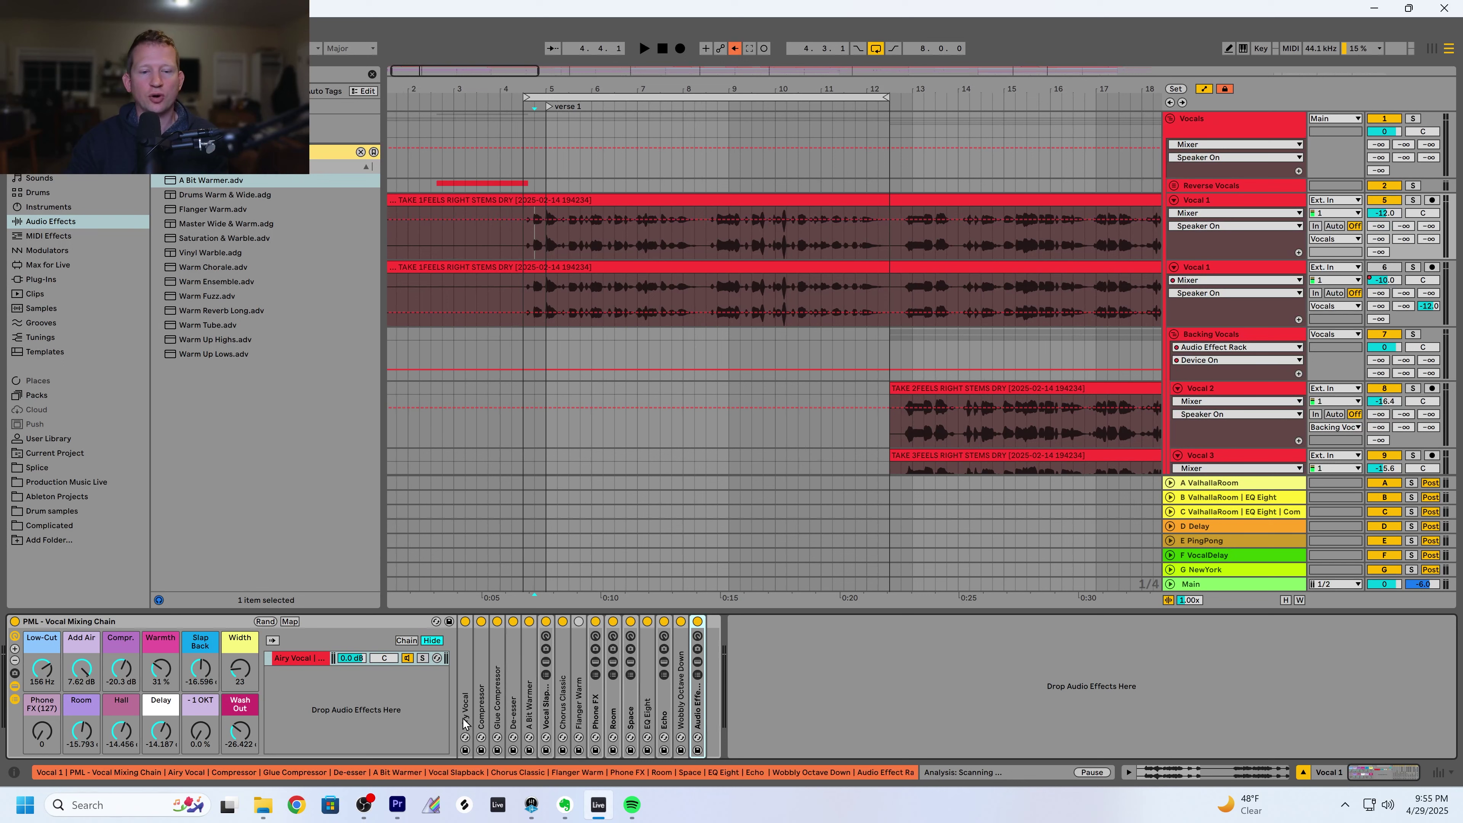
click(465, 687)
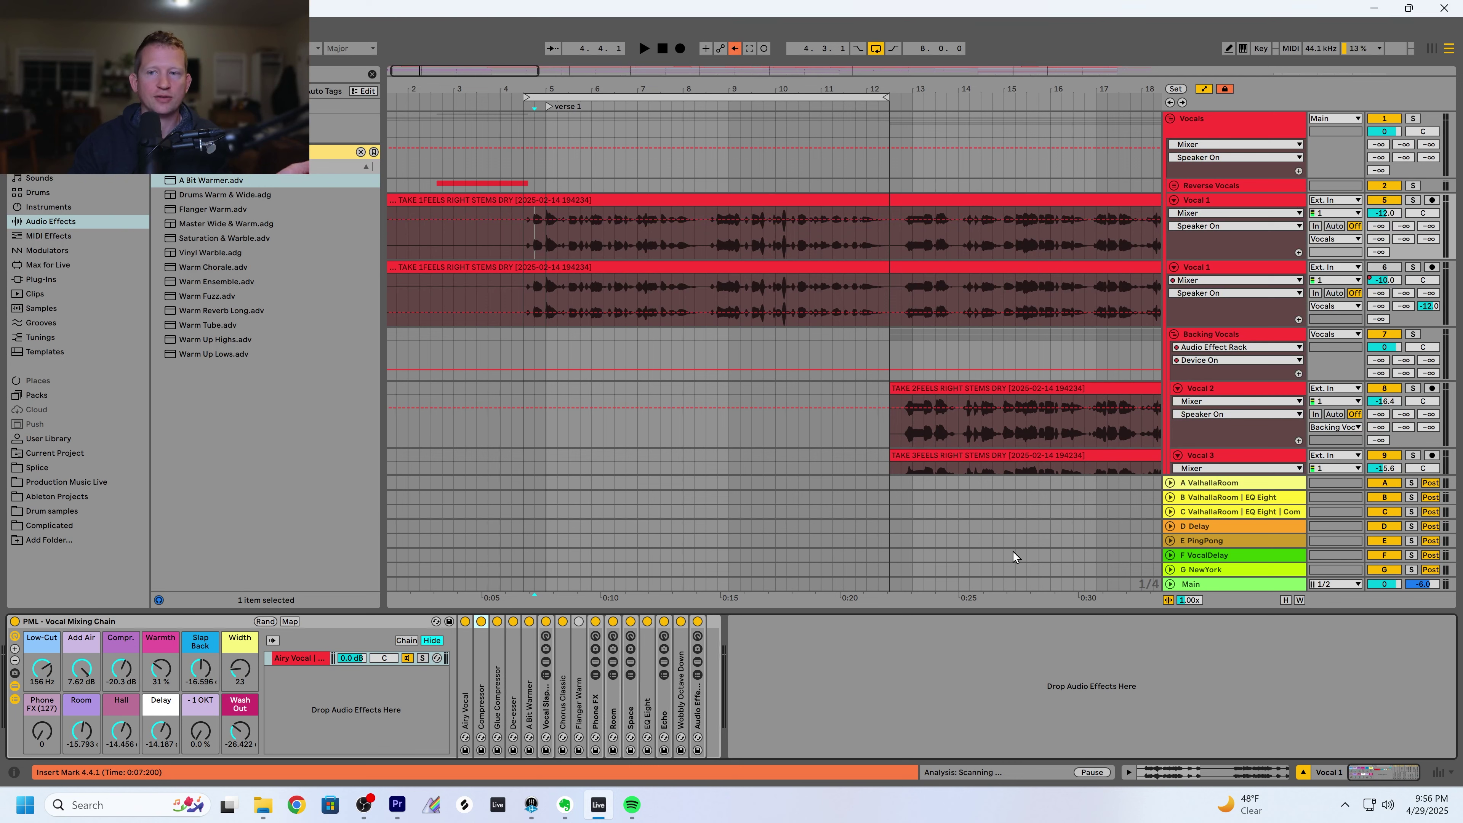
Collapse the Backing Vocals group in the arrangement
click(1174, 334)
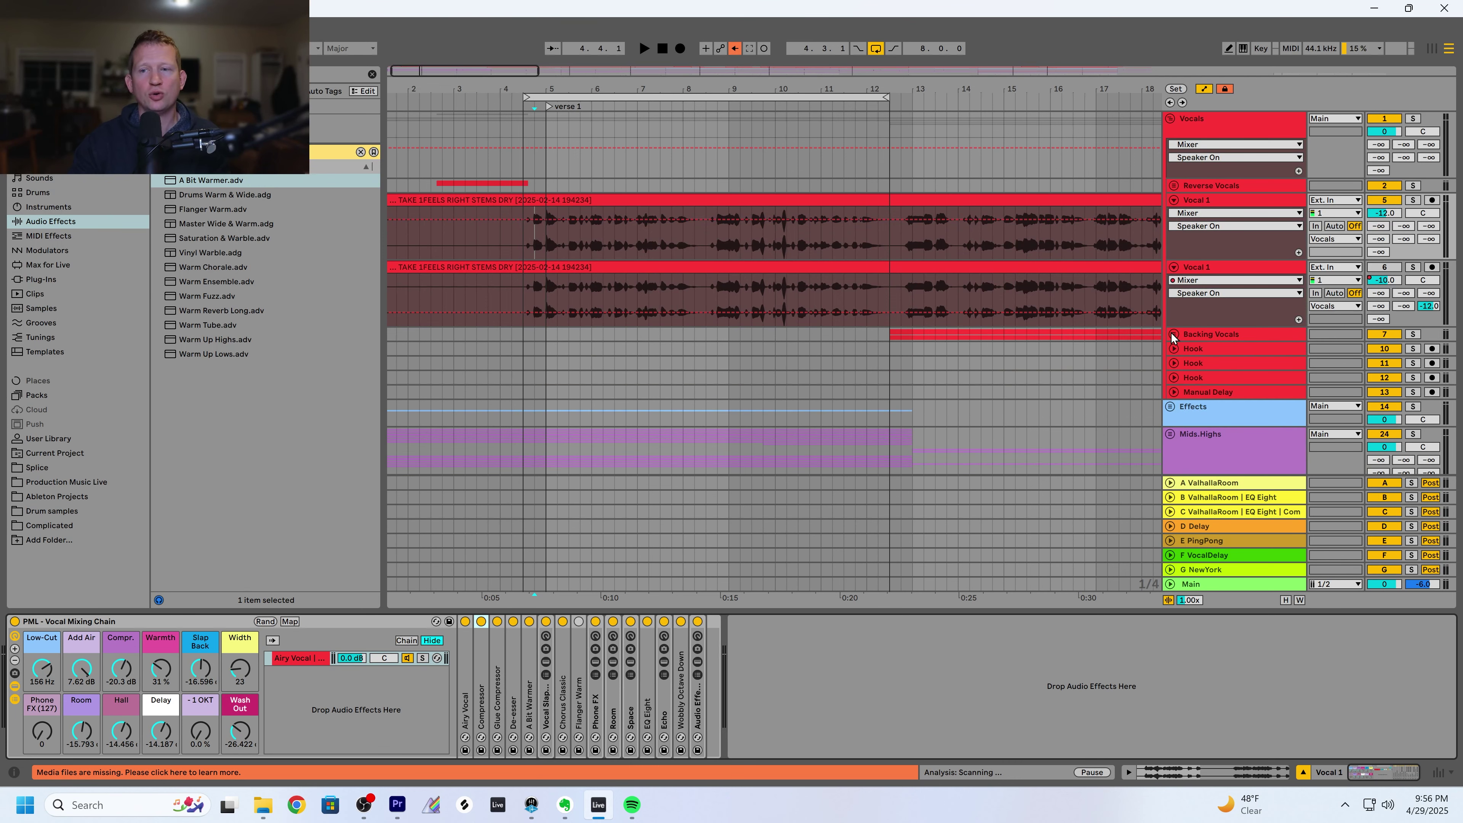